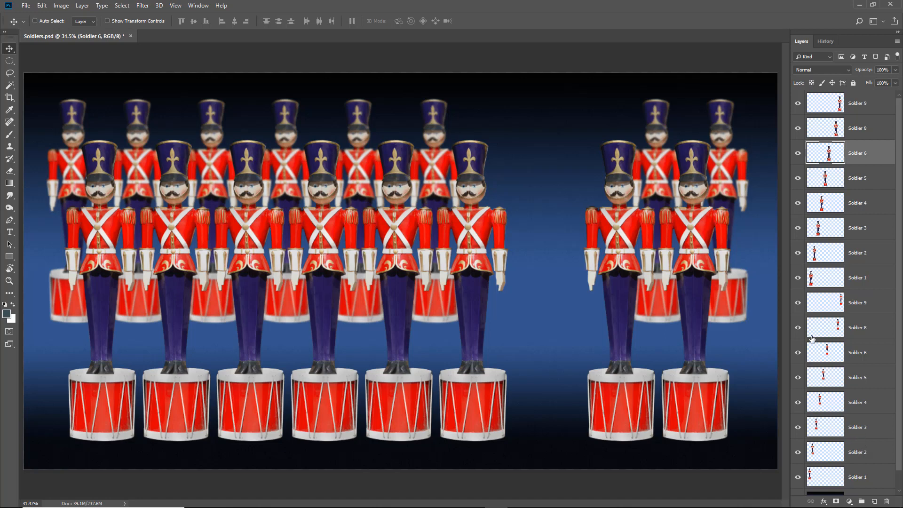
Hide all eight small back-row soldier layers, from Soldier 9 down to Soldier 1
left_click(797, 303)
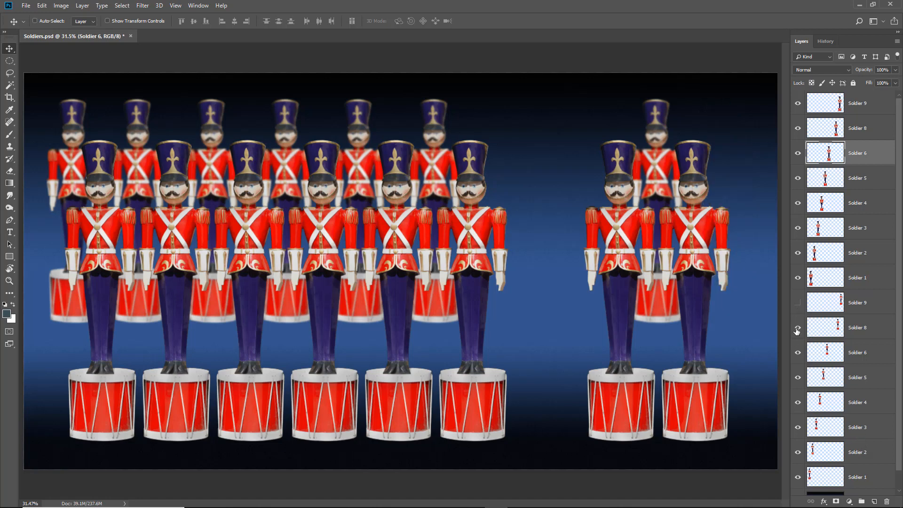
left_click(797, 328)
left_click(797, 353)
left_click(797, 378)
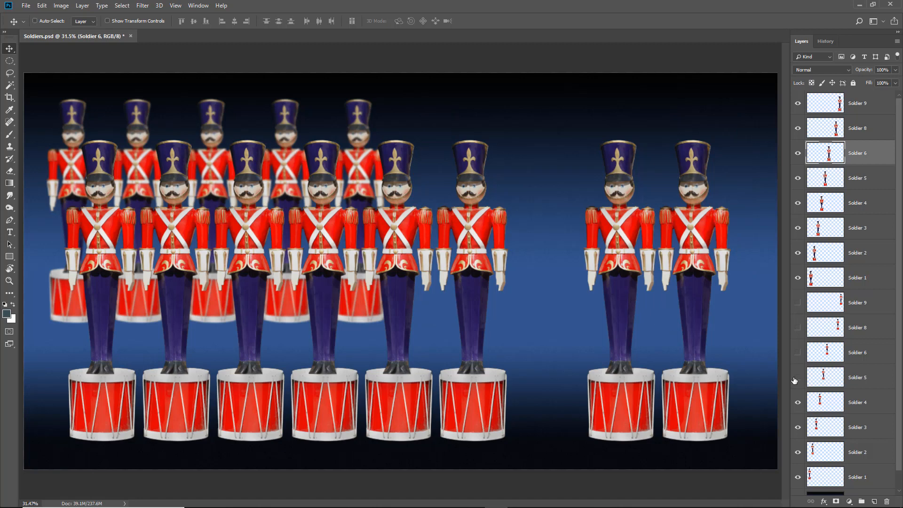
left_click(798, 402)
left_click(797, 427)
left_click(798, 452)
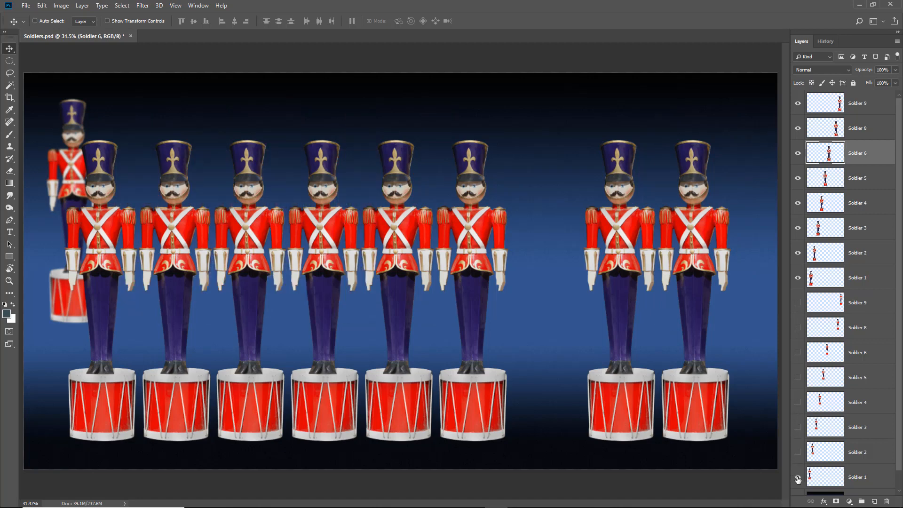
left_click(797, 476)
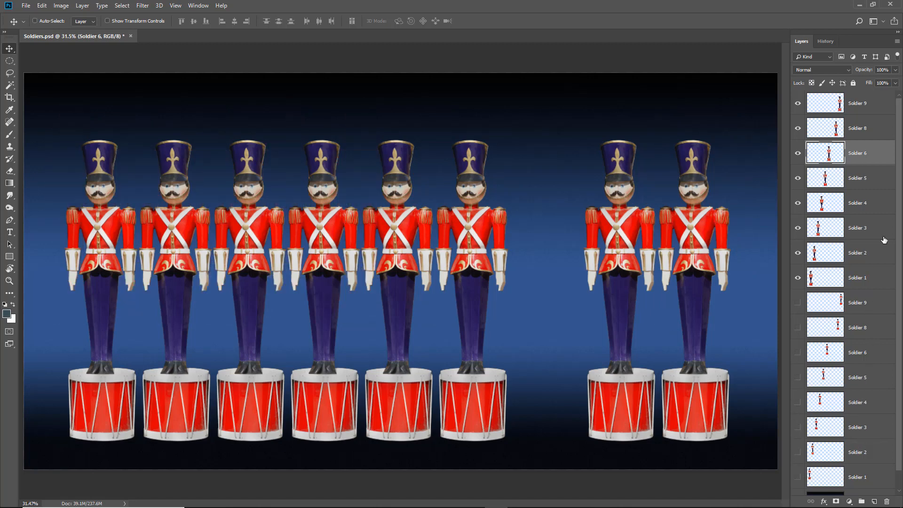
Toggle the visibility of all eight large front-row soldier layers off and back on
left_click_drag(797, 279, 797, 103)
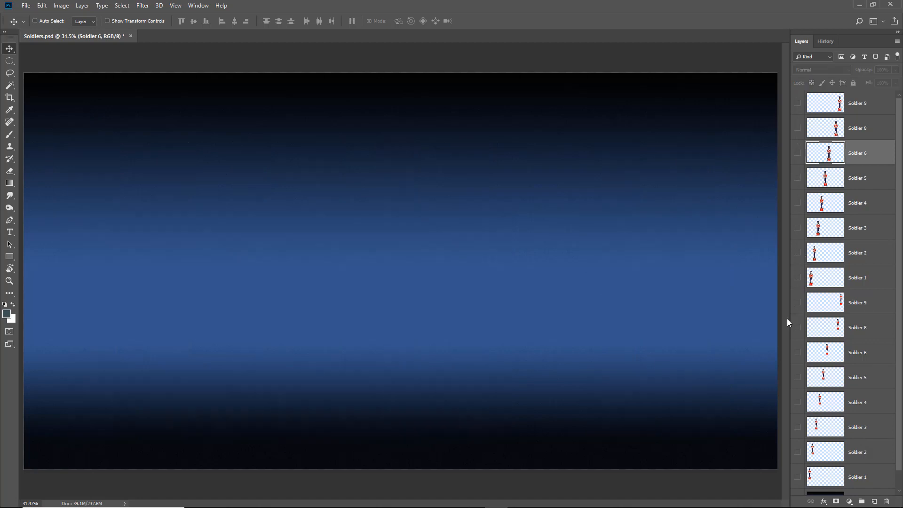
left_click_drag(799, 279, 798, 103)
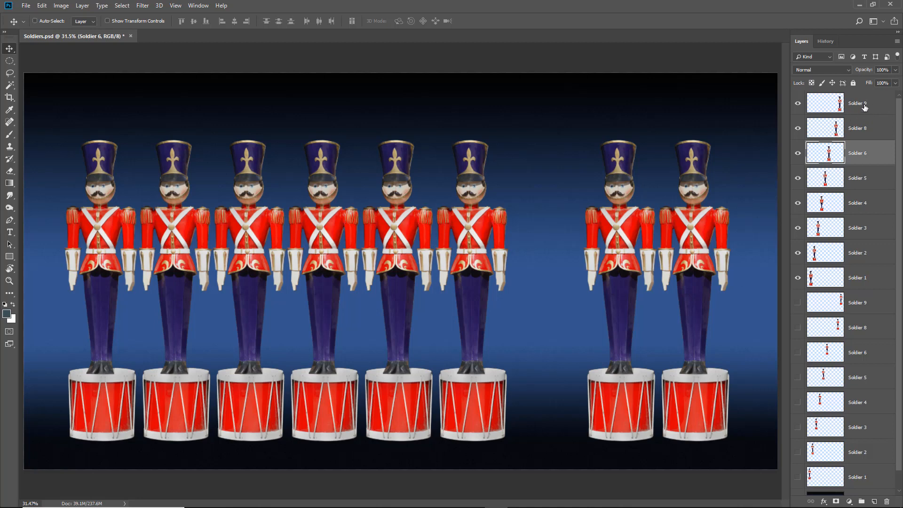
Group the eight large front-row soldier layers and name the group "Soldiers large"
left_click(864, 107)
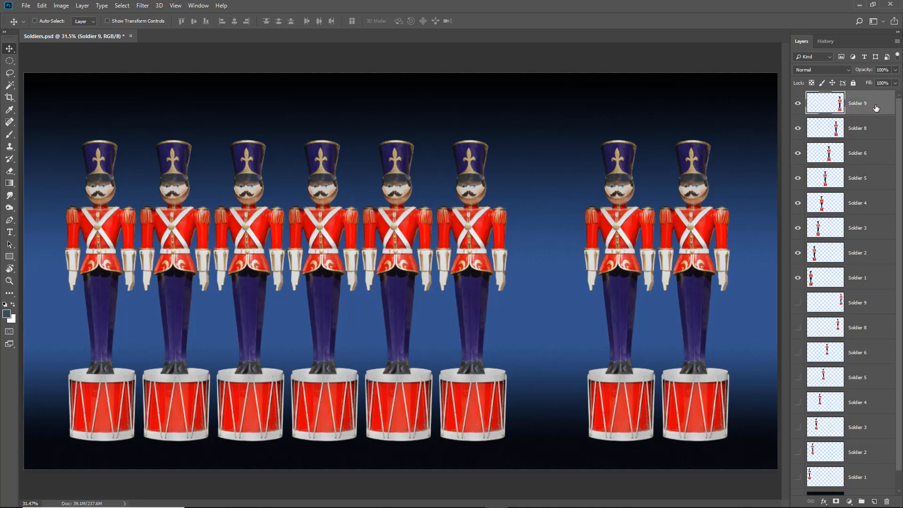
left_click(860, 278, "shift")
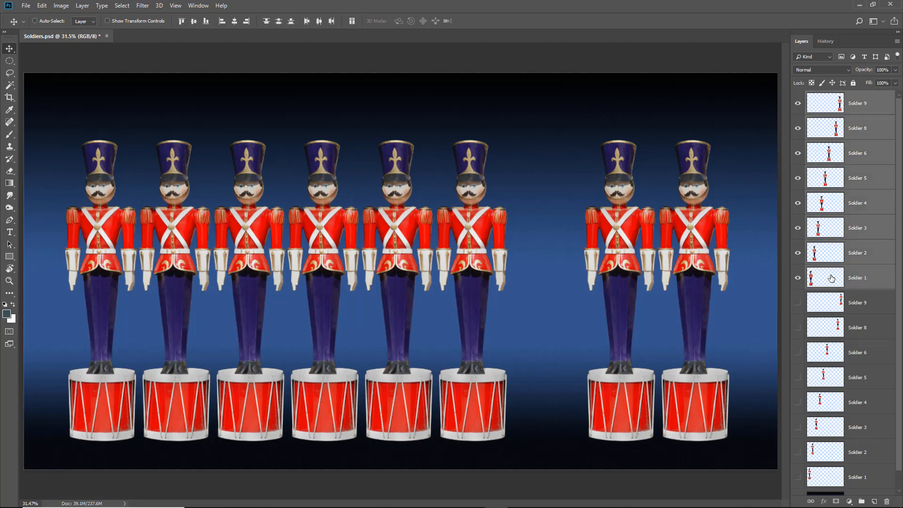
right_click(871, 197)
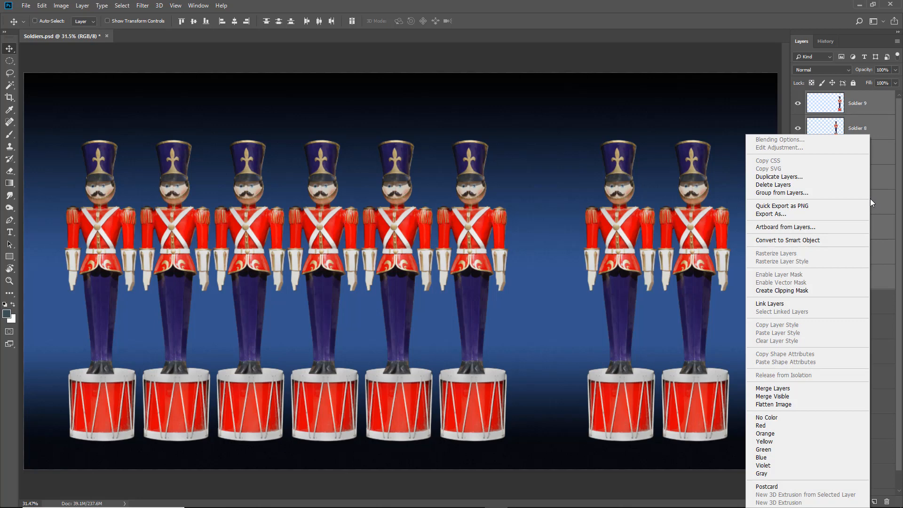
left_click(784, 193)
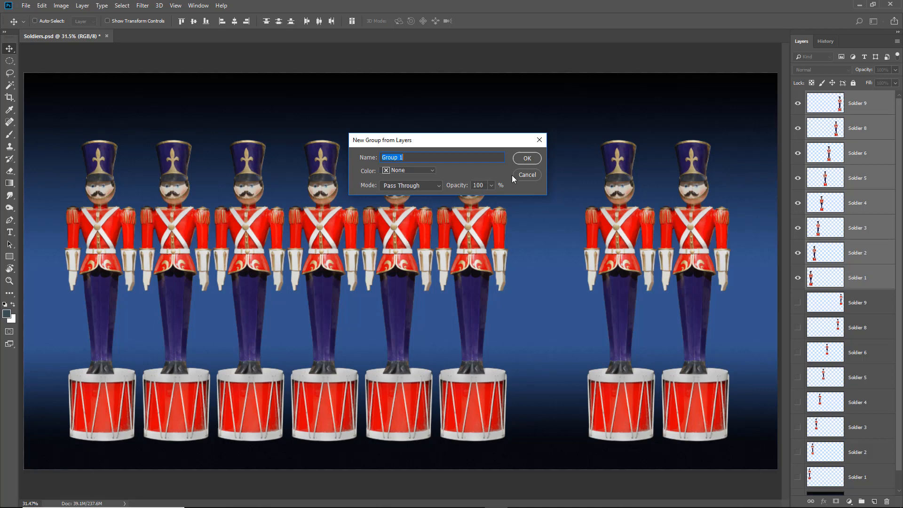
left_click(527, 159)
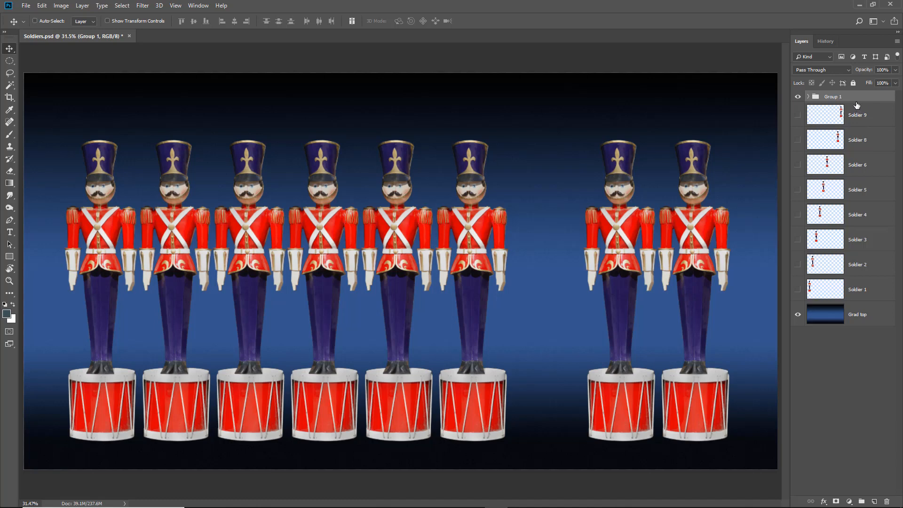
double_click(833, 97)
type("Soldiers large")
left_click(874, 97)
Hide Soldier 9 and Soldier 8 inside the Soldiers large group, and show both again
left_click(807, 97)
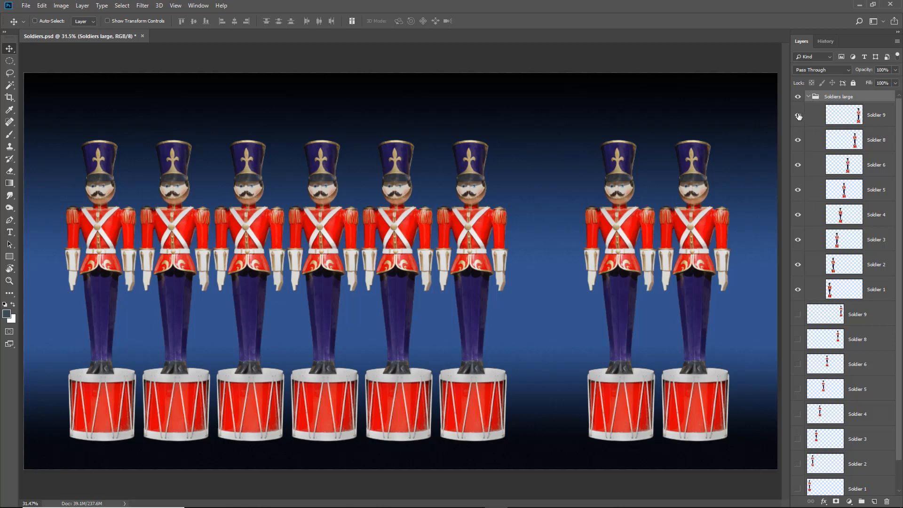
left_click(797, 115)
left_click(798, 141)
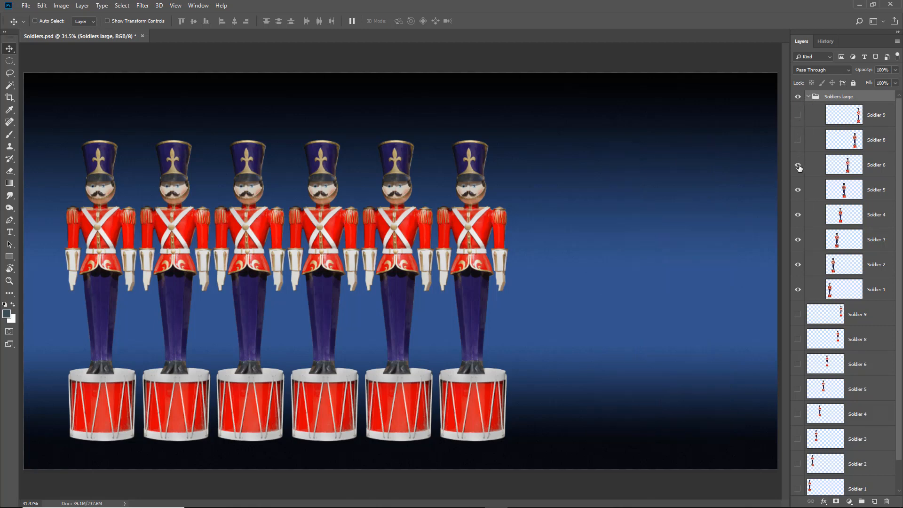
left_click(808, 96)
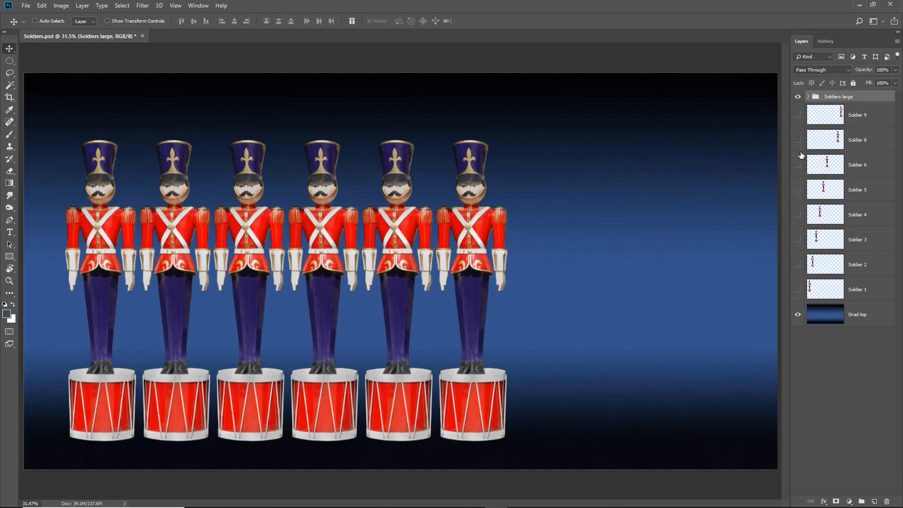
left_click(807, 96)
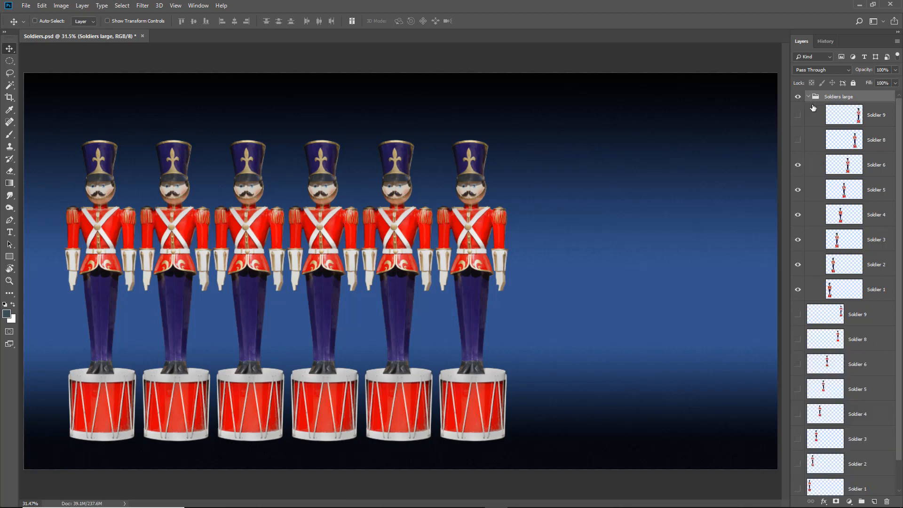
left_click(797, 140)
left_click(797, 115)
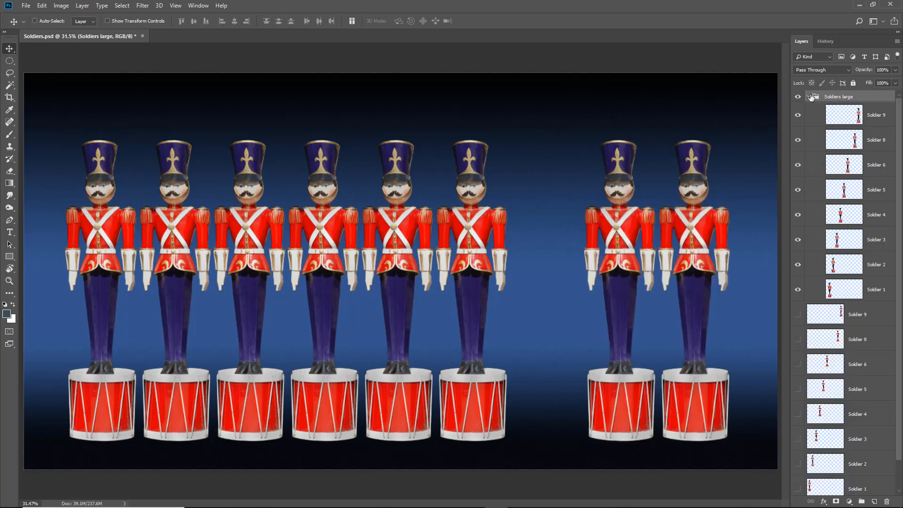
left_click(808, 97)
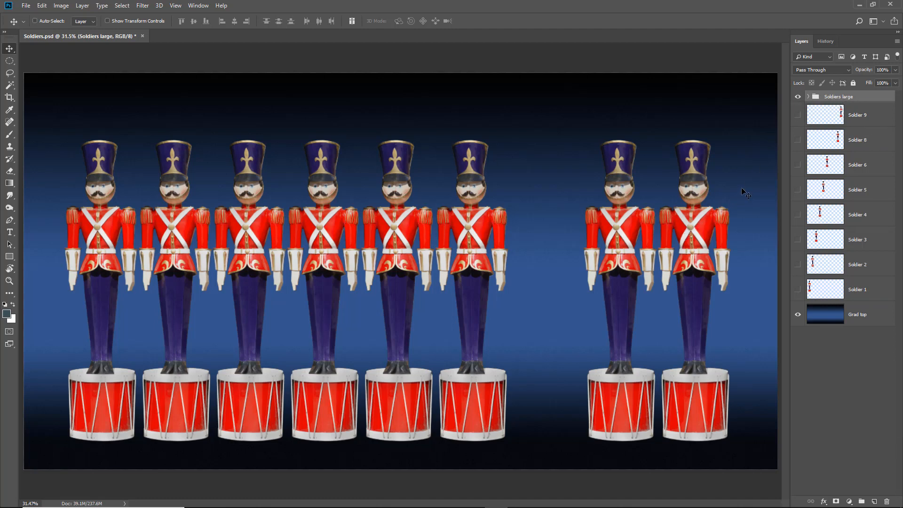
Try moving the whole Soldiers large group a short distance on the canvas, and undo the move
mouse_move(692, 226)
left_mouse_down()
mouse_move(673, 193)
mouse_move(657, 234)
mouse_move(710, 237)
mouse_move(703, 218)
mouse_move(678, 231)
left_mouse_up()
key("ctrl")
key("ctrl+z")
Try scaling the Soldiers large group down to about 29% with Free Transform, and cancel the transformation
key("ctrl+t")
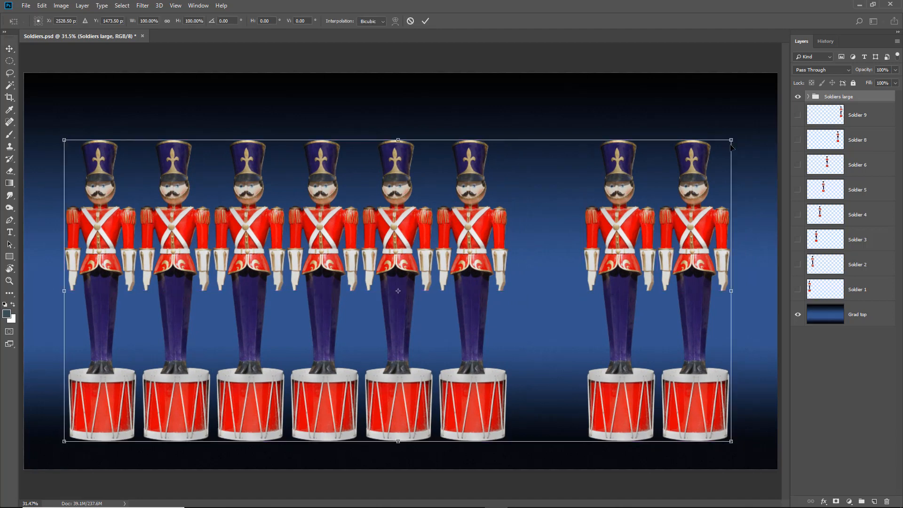
left_click_drag(732, 141, 264, 362)
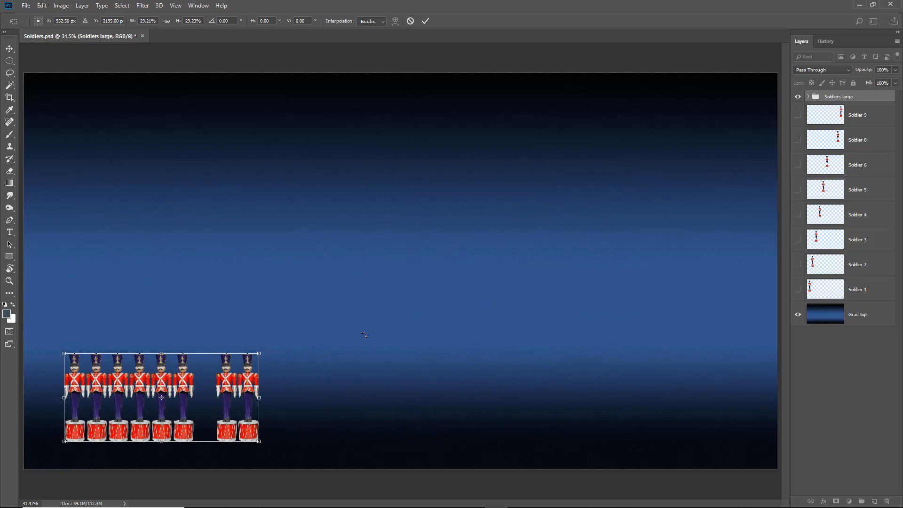
key("Escape")
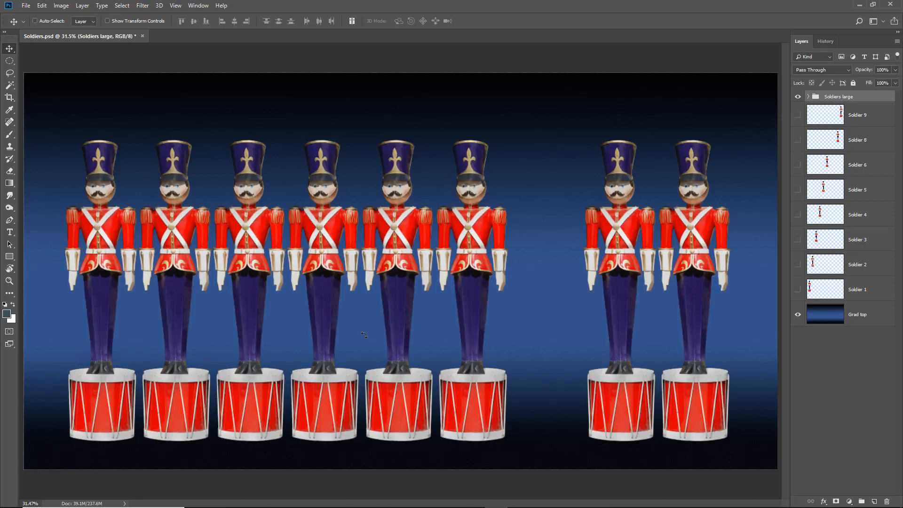
Show the eight small back-row soldier layers and group them as "Soldiers small"
left_click_drag(796, 116, 795, 292)
left_click(880, 128)
left_click(868, 120)
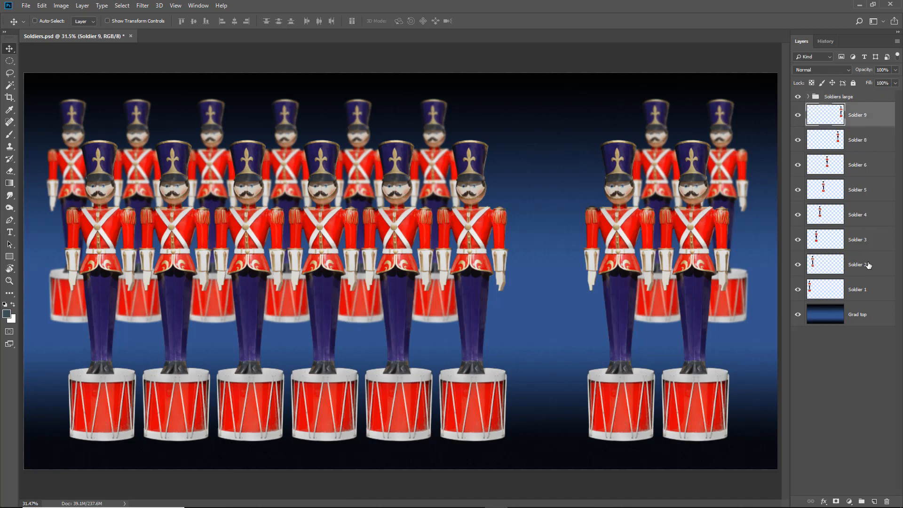
left_click(856, 287, "shift")
right_click(868, 235)
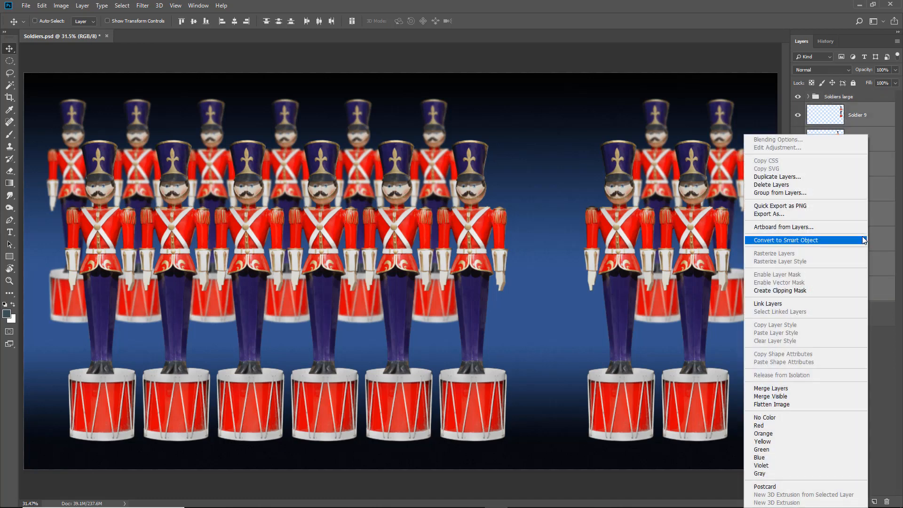
left_click(797, 193)
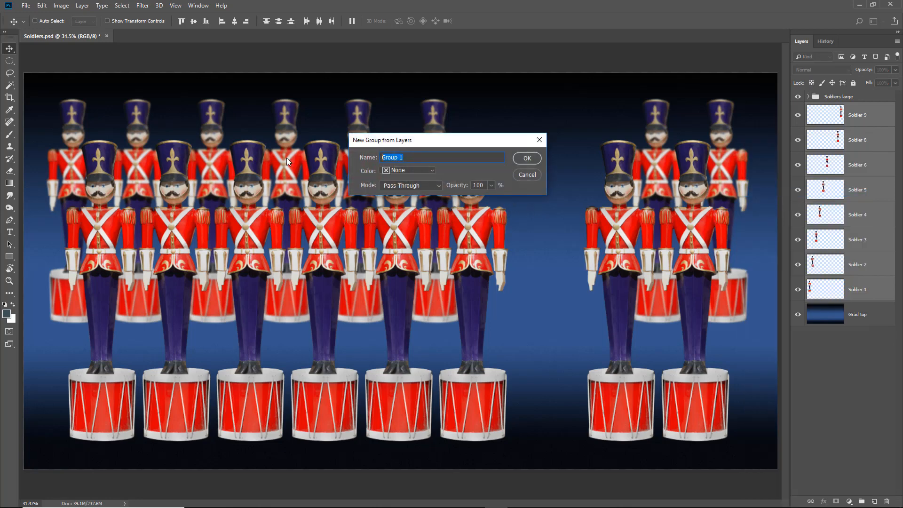
type("Soldiers small")
left_click(527, 158)
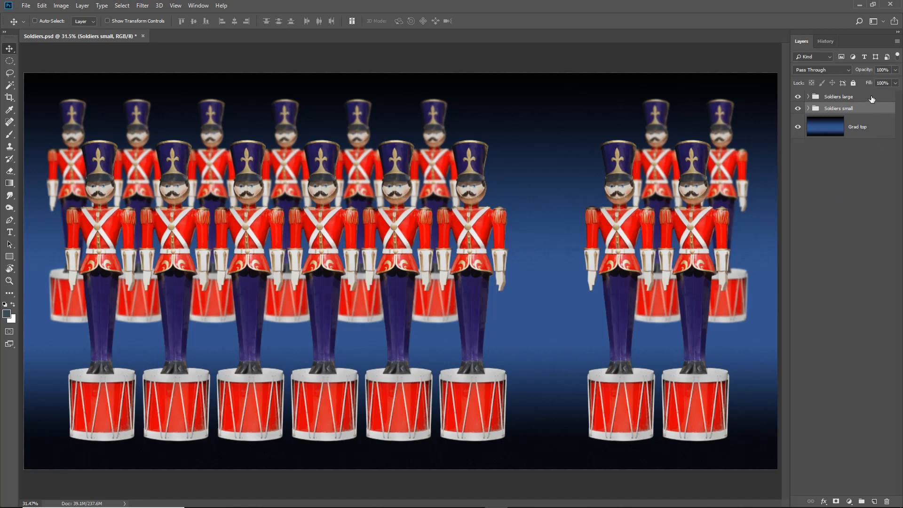
Ungroup both the Soldiers large and the Soldiers small layer groups
left_click(865, 97)
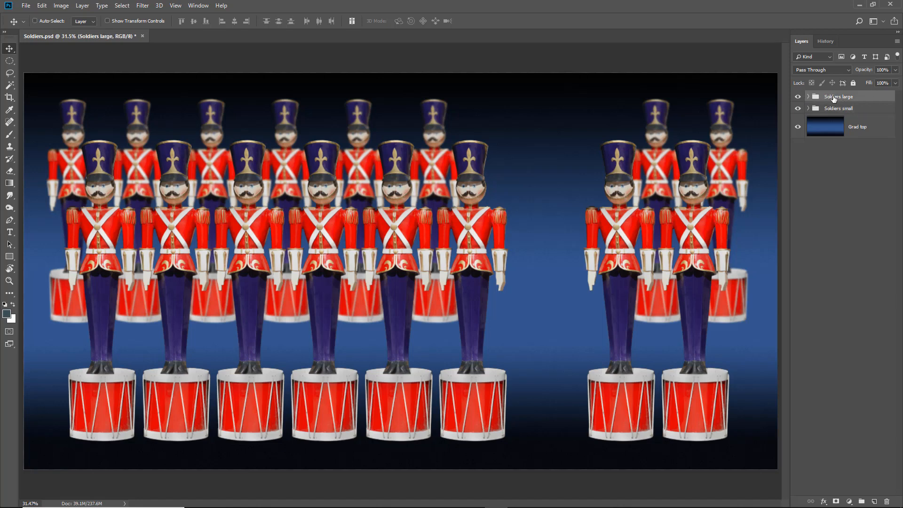
right_click(865, 96)
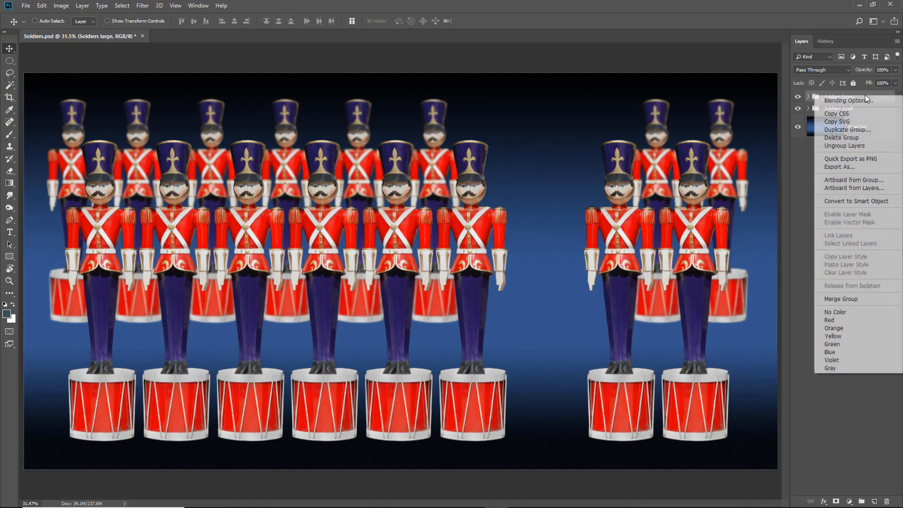
left_click(856, 148)
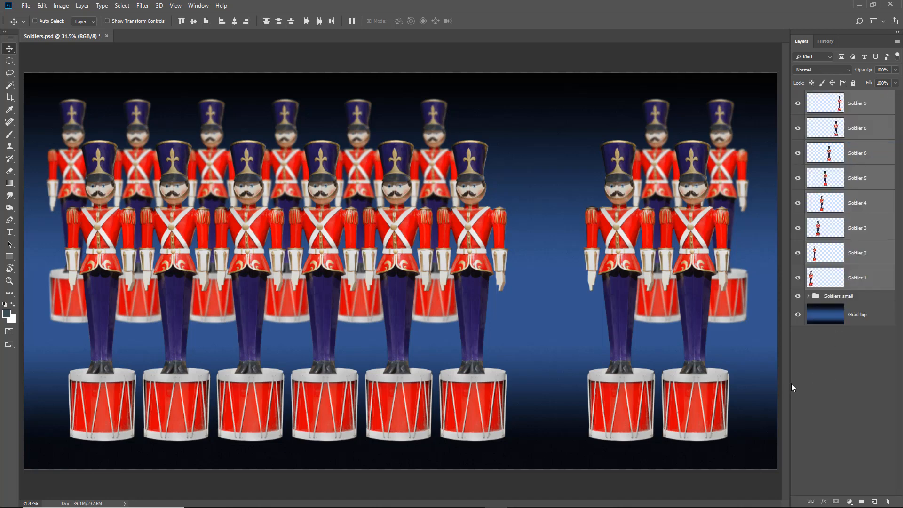
right_click(864, 295)
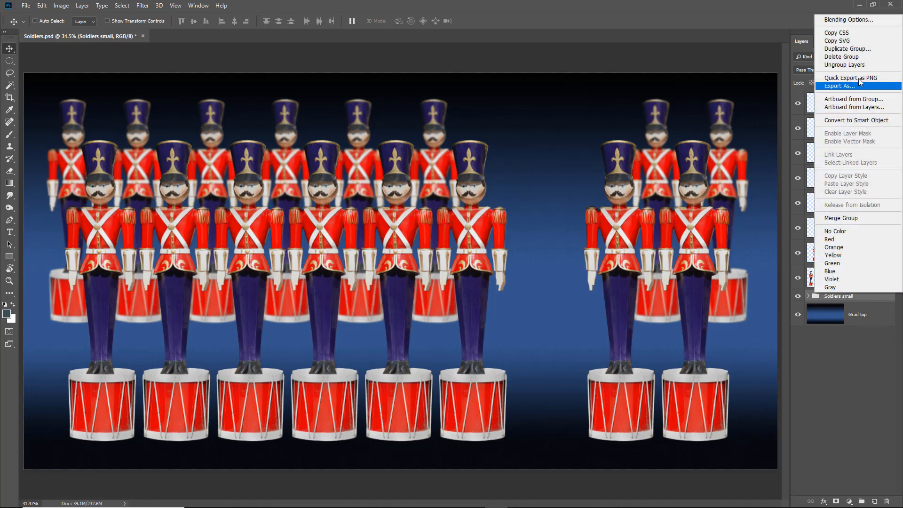
left_click(849, 65)
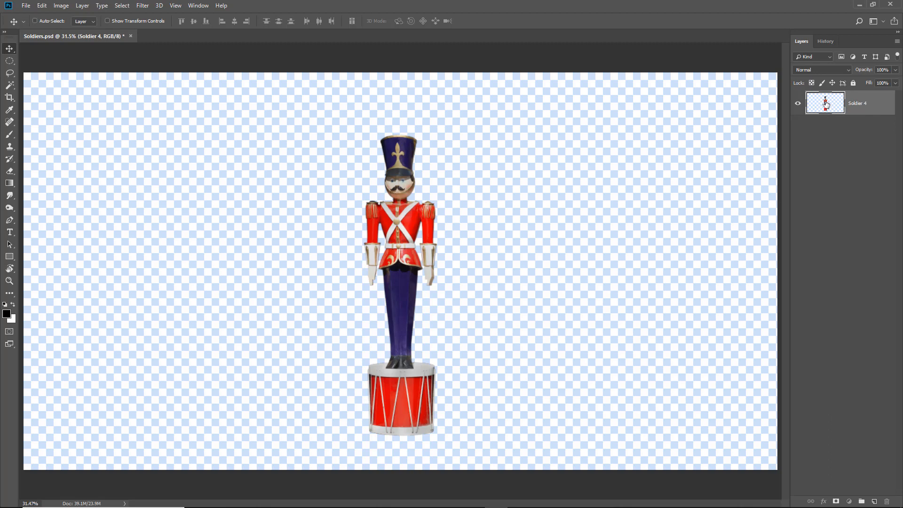
Duplicate the Soldier 4 layer, placing the copy beneath the original and renaming it "Shadow"
left_click_drag(825, 104, 875, 501)
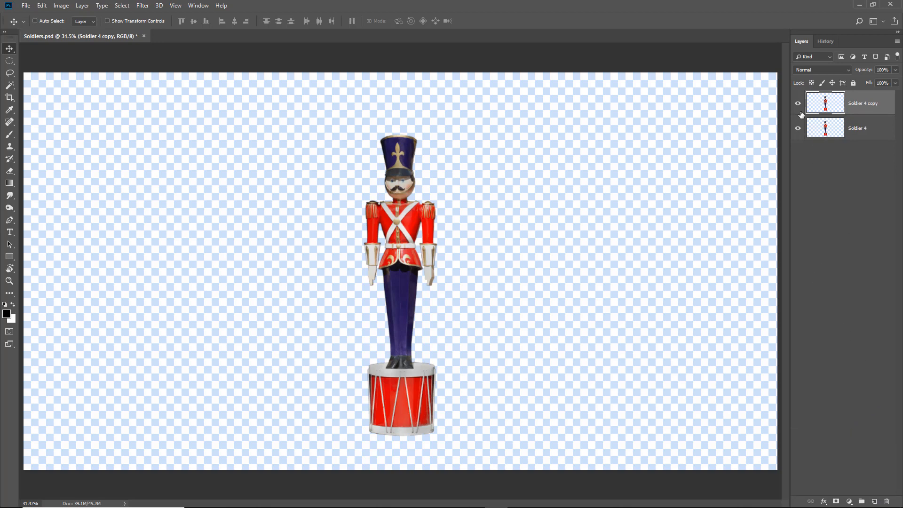
left_click_drag(824, 105, 823, 144)
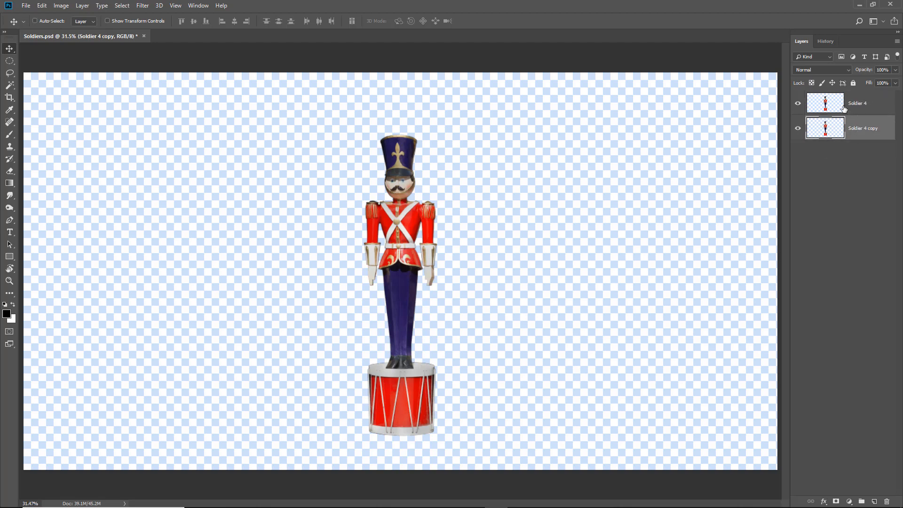
double_click(859, 129)
type("Shadow")
key("Return")
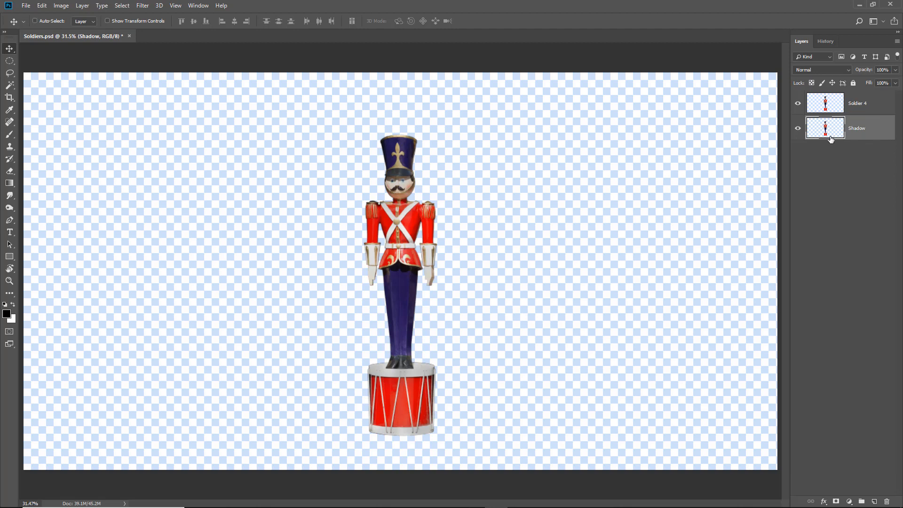
Hide the Soldier 4 layer, try filling the entire Shadow layer with the black foreground color, and undo the fill
left_click(797, 103)
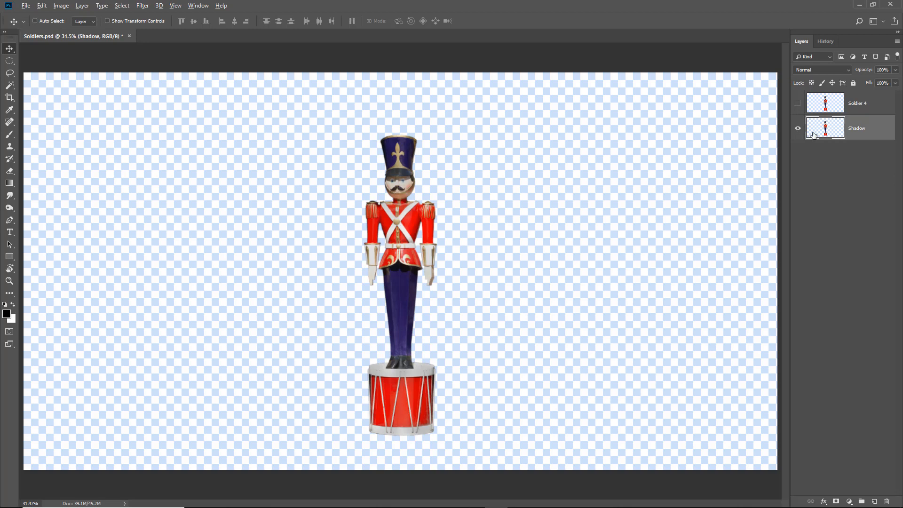
key("alt+BackSpace")
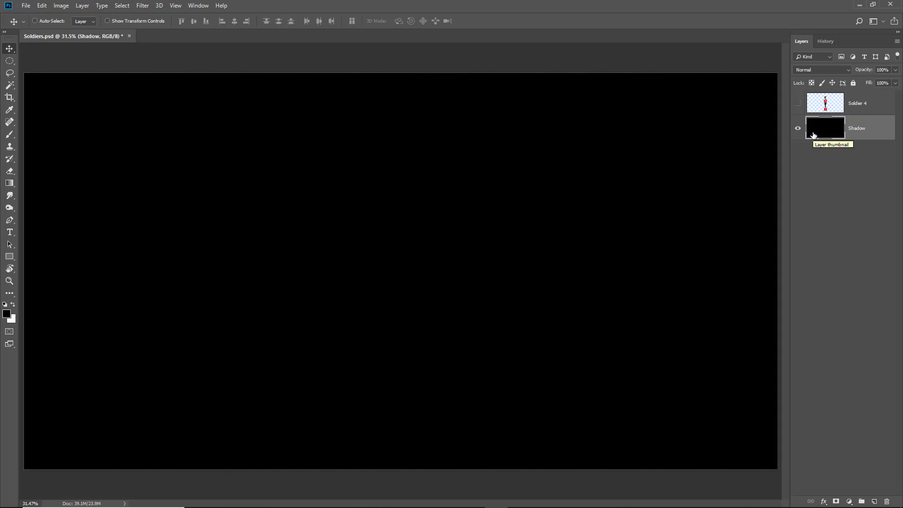
key("ctrl+z")
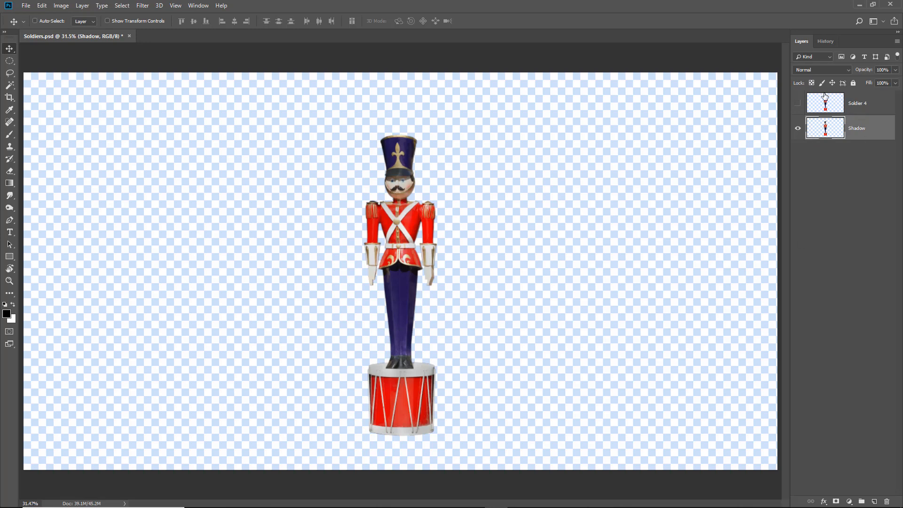
Lock the Shadow layer's transparent pixels, fill it with black, remove the lock, and show the Soldier 4 layer again
left_click(811, 84)
key("alt+BackSpace")
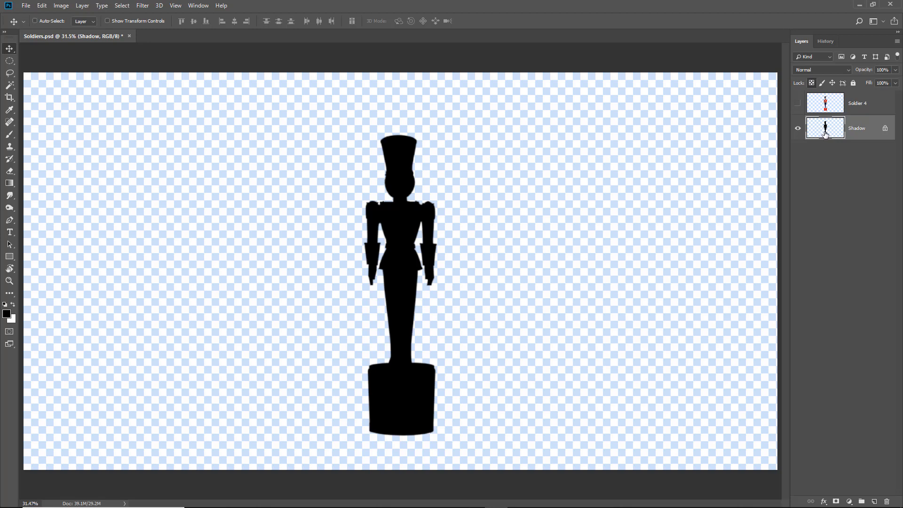
left_click(884, 130)
left_click(798, 103)
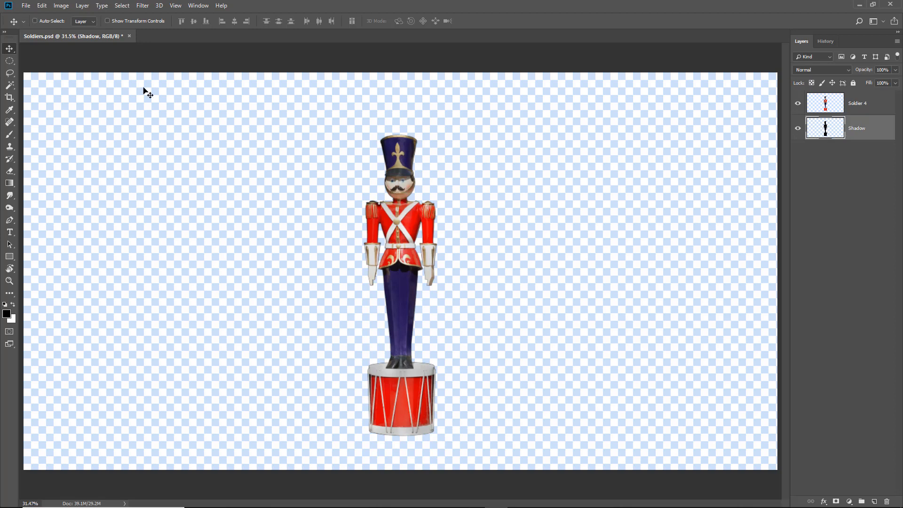
Distort the Shadow layer so its upper corners lean away to the right of the soldier and spread wider than the base
left_click(42, 6)
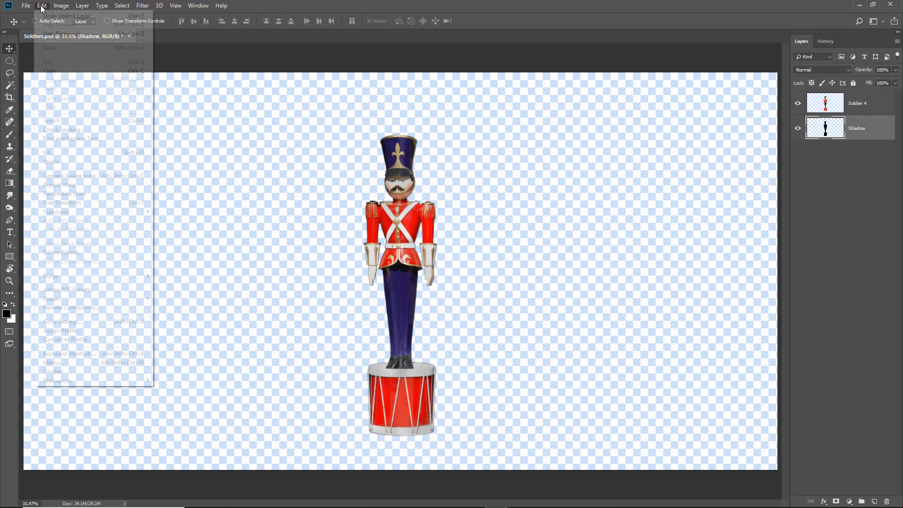
mouse_move(51, 215)
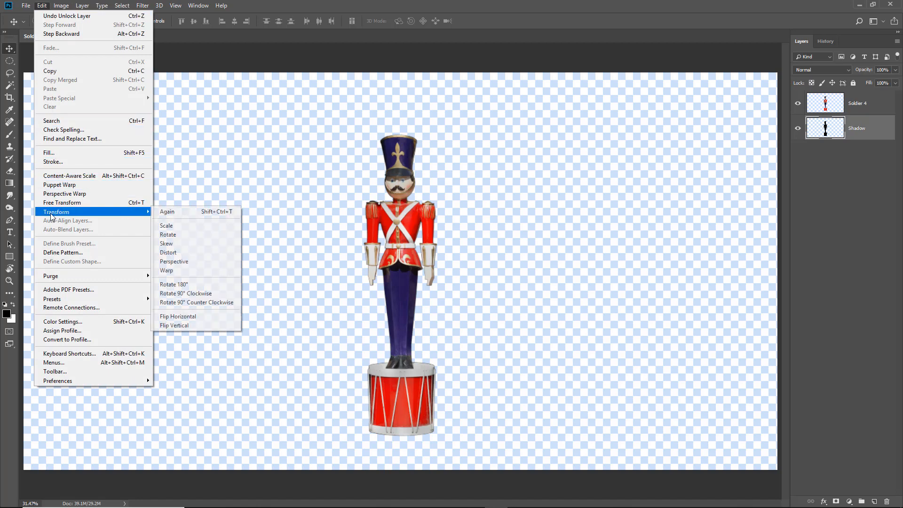
left_click(176, 257)
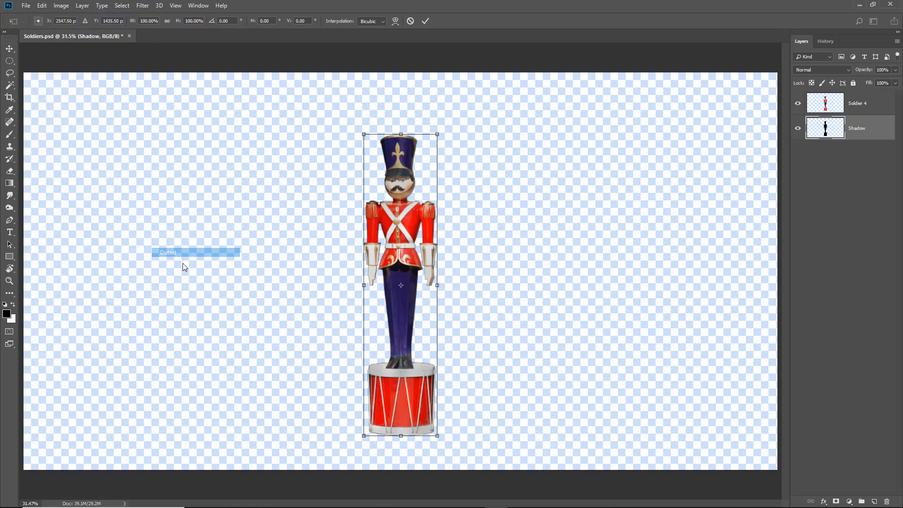
left_click_drag(401, 136, 496, 135)
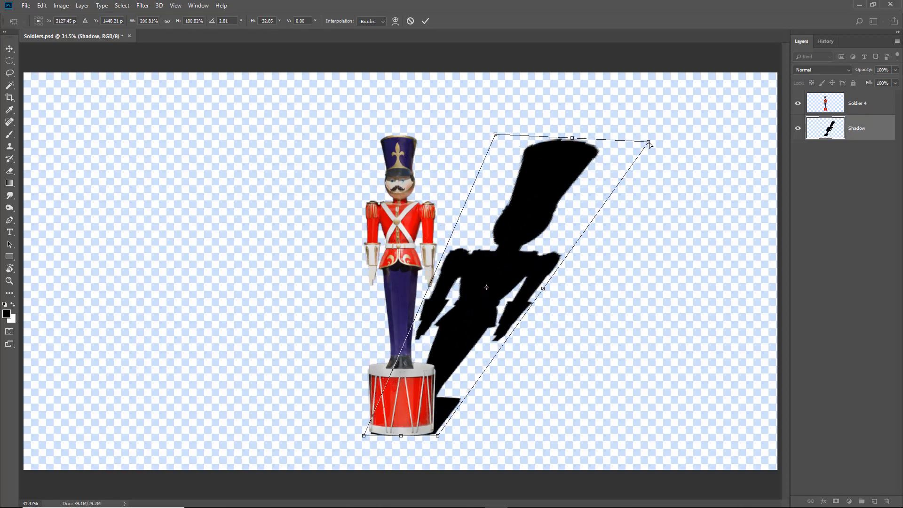
left_click_drag(649, 142, 732, 112)
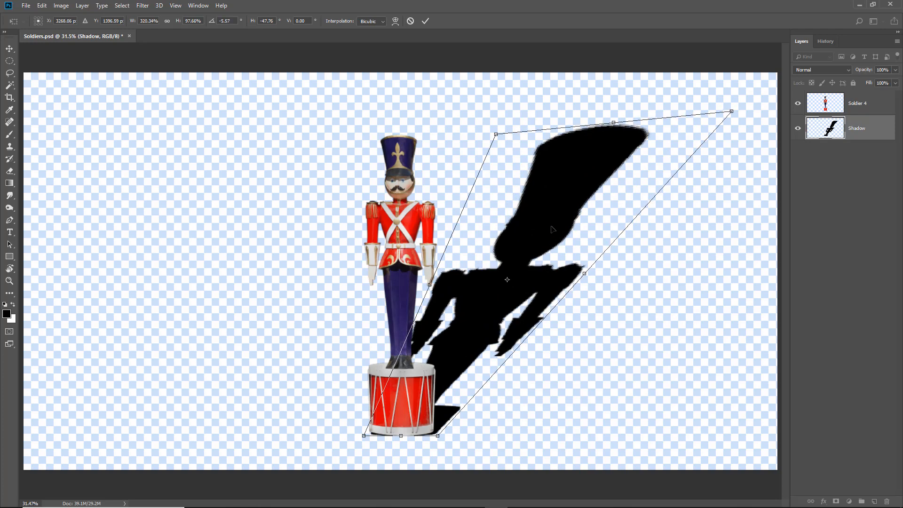
left_click_drag(554, 232, 553, 233)
left_click_drag(496, 134, 496, 116)
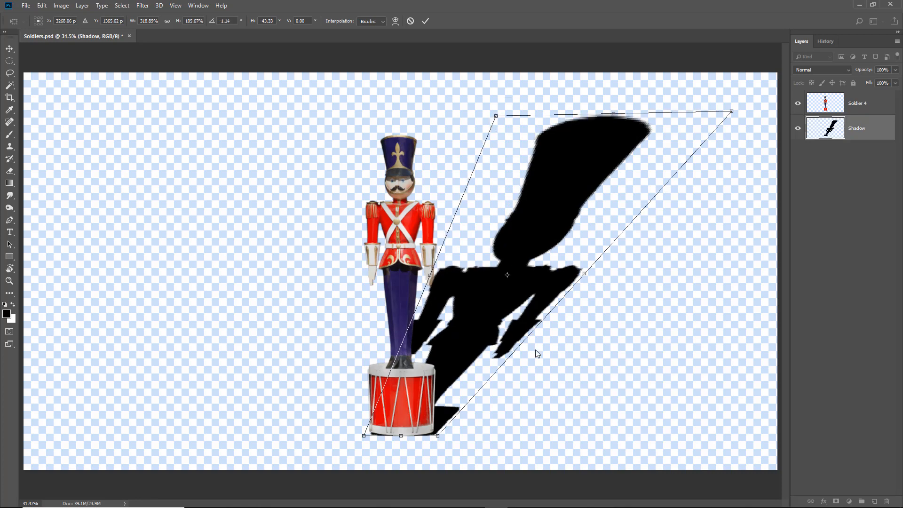
key("Return")
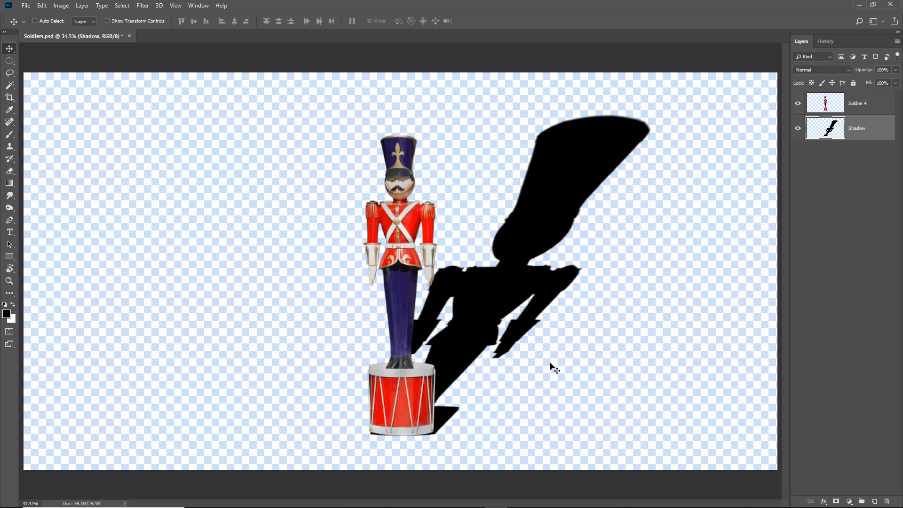
Apply a Gaussian Blur with a radius of 26.3 pixels to the Shadow layer
left_click(141, 6)
mouse_move(152, 121)
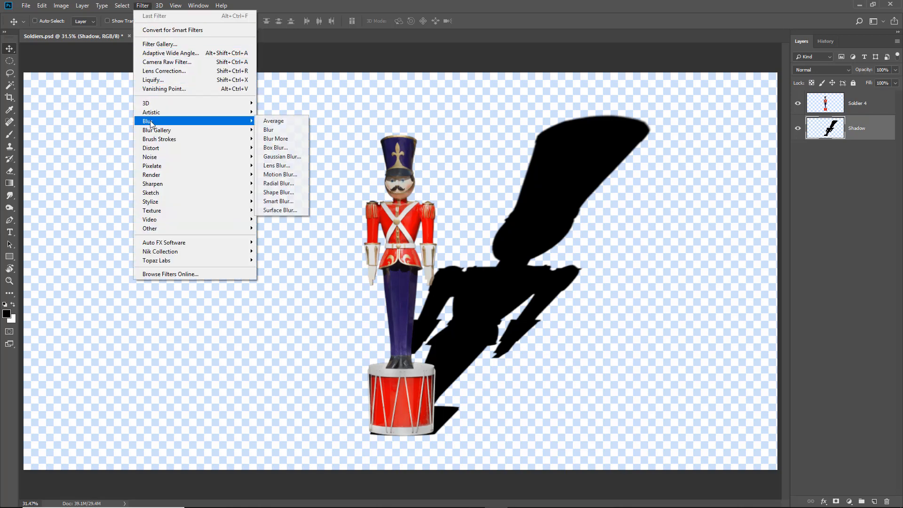
left_click(288, 157)
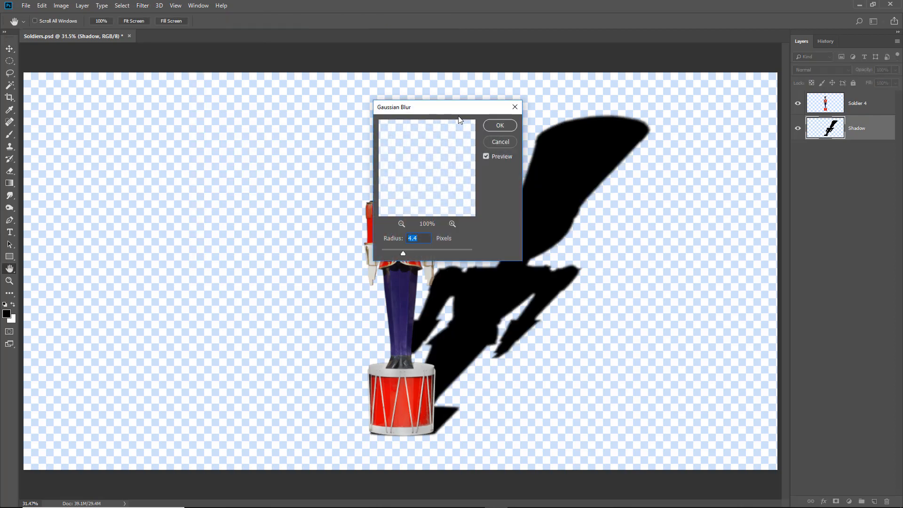
left_click_drag(435, 114, 237, 140)
left_click_drag(205, 278, 224, 277)
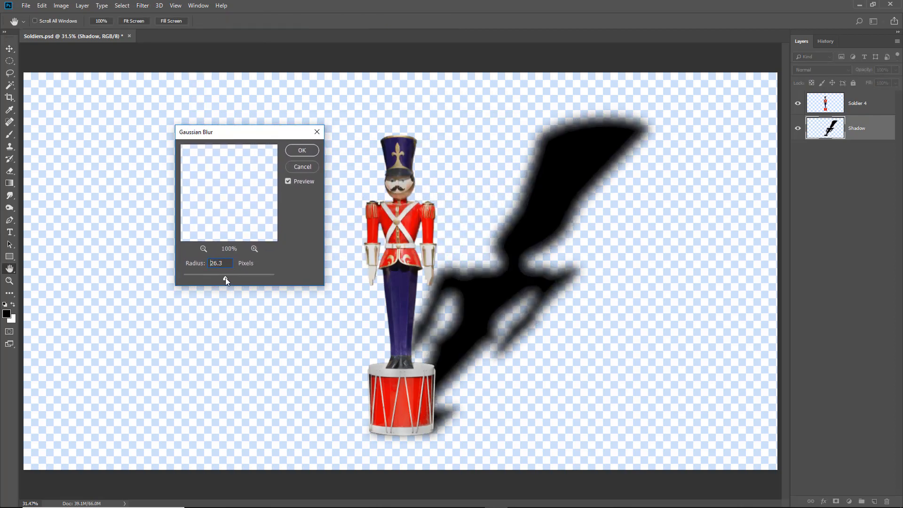
left_click(302, 150)
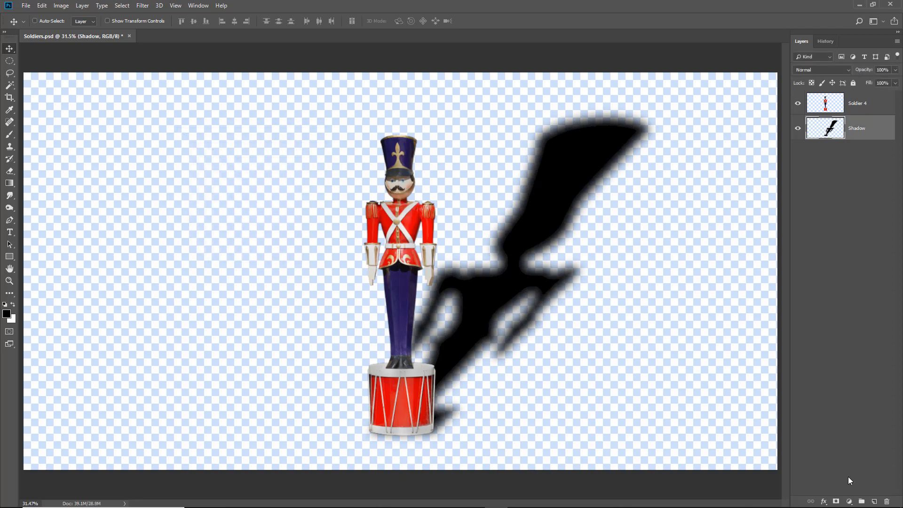
Add a new layer beneath the Shadow layer and fill it with the white background color
left_click(874, 501)
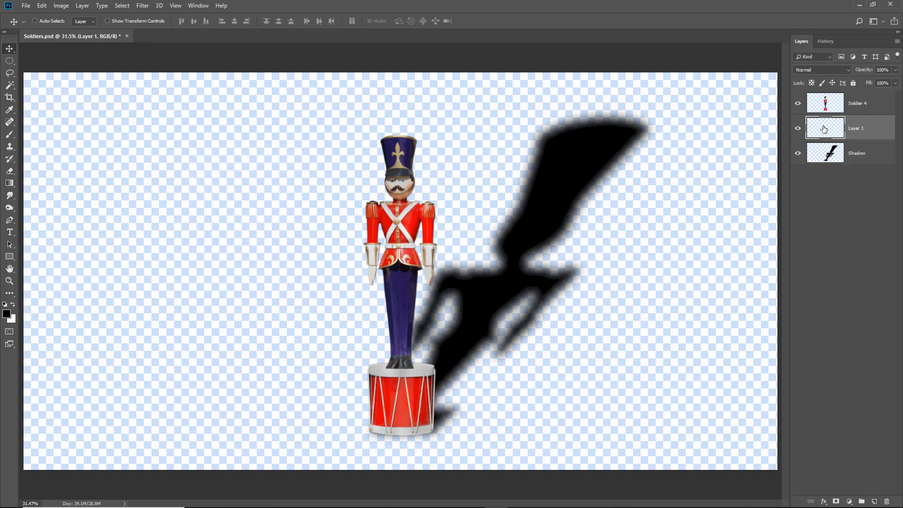
left_click_drag(823, 128, 820, 171)
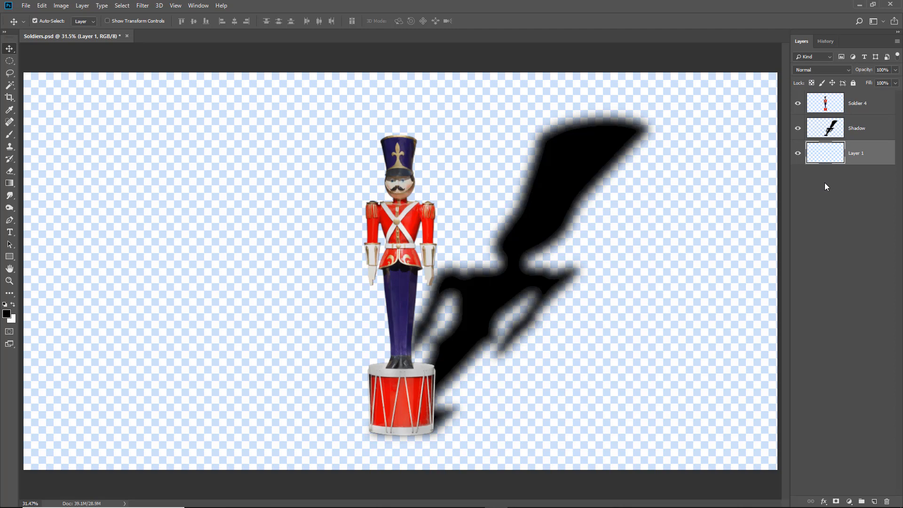
key("ctrl+BackSpace")
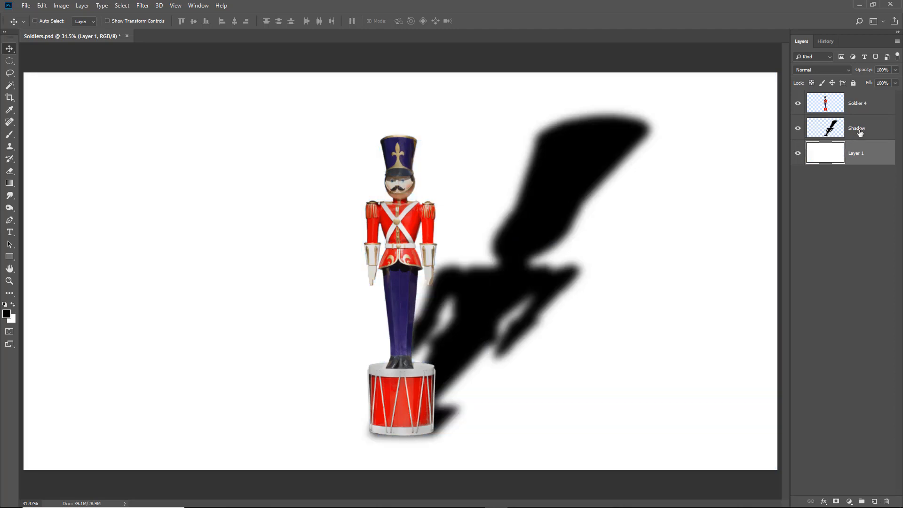
Lower the Shadow layer's opacity to 18%
left_click(857, 134)
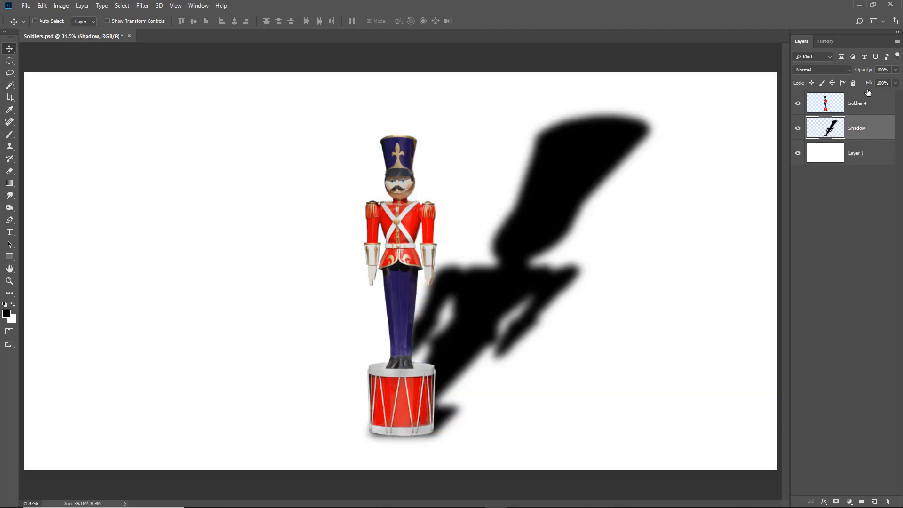
left_click(896, 71)
left_click_drag(862, 80, 861, 81)
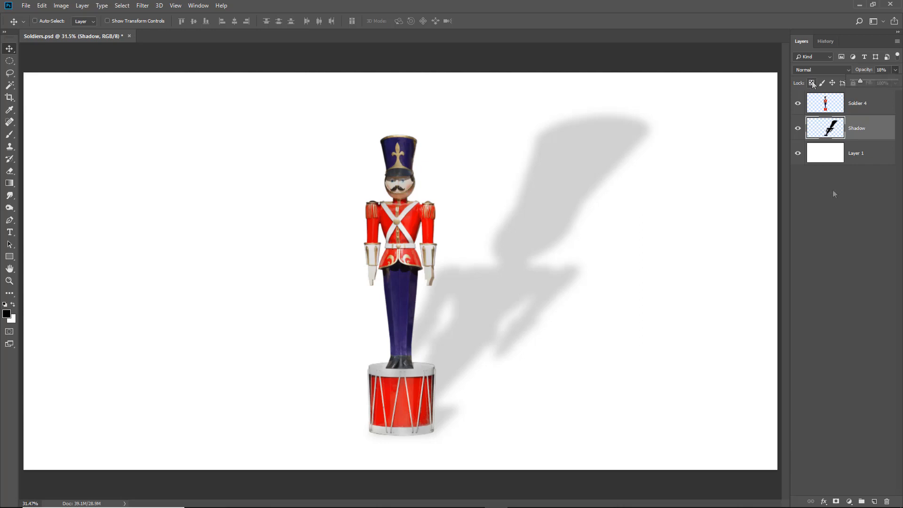
Lock the image pixels of the Soldier 4 layer and move the soldier well to the left of its shadow
left_click(857, 106)
left_click(797, 104)
left_click(797, 104)
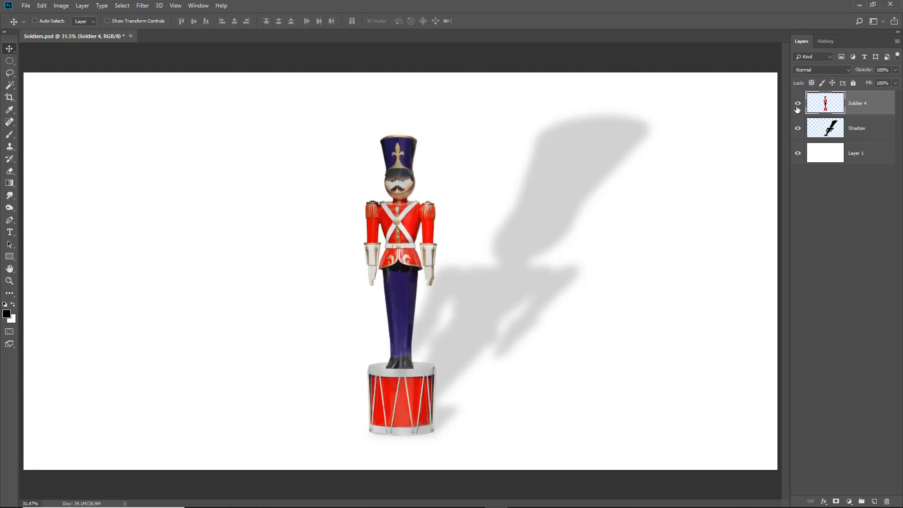
left_click(822, 83)
left_click_drag(400, 277, 203, 278)
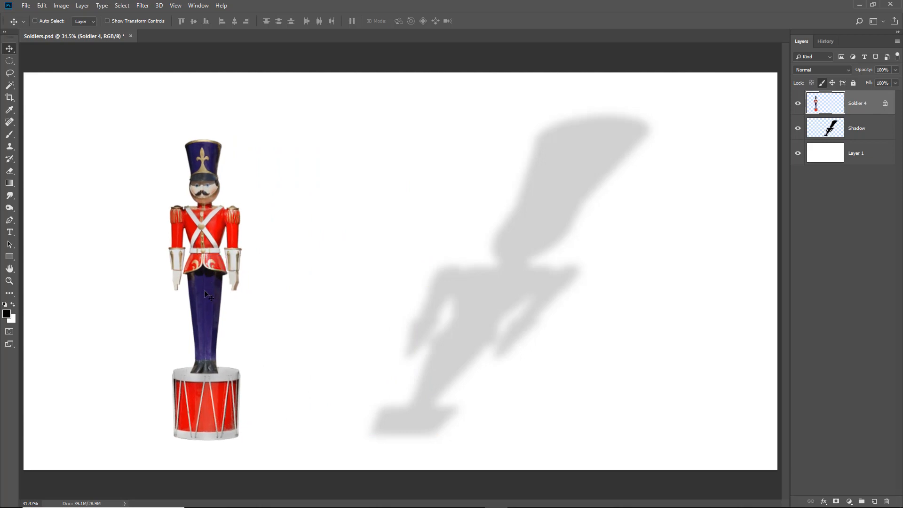
Check whether the Brush tool and image adjustments can be used on the pixel-locked Soldier 4 layer
left_click(10, 135)
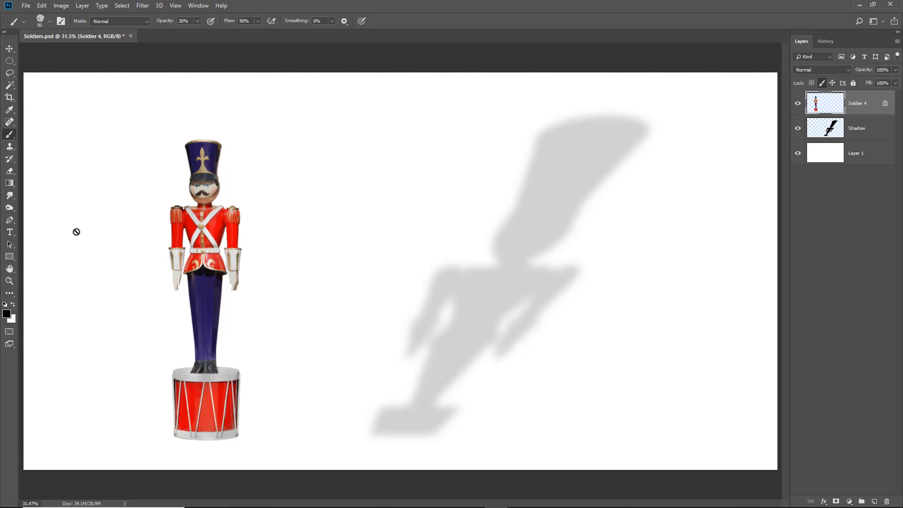
left_click(62, 6)
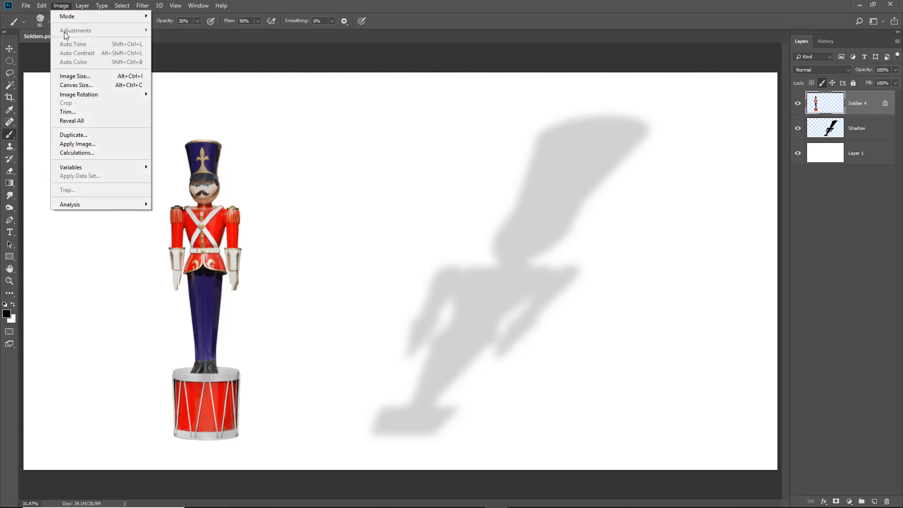
left_click(388, 23)
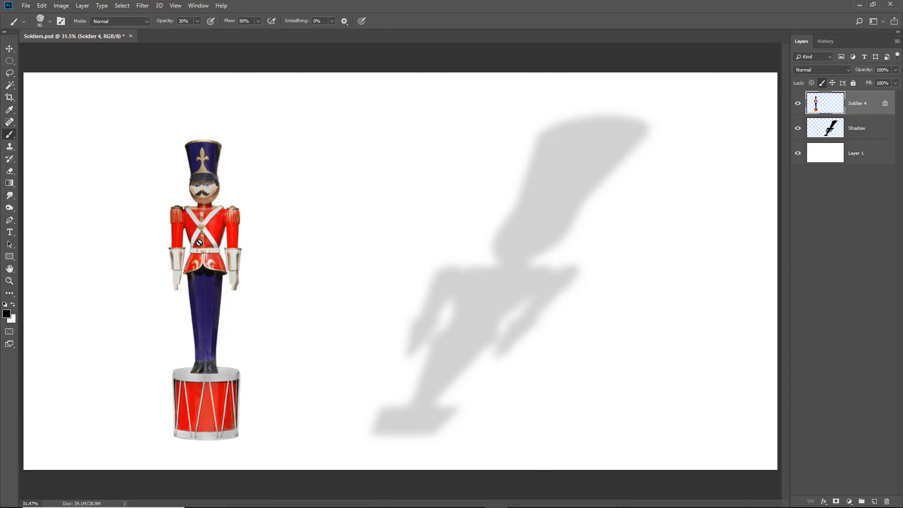
Unlock the Soldier 4 layer's image pixels, try brush strokes across the soldier, and undo them
left_click(822, 84)
left_click_drag(285, 212, 102, 280)
left_click_drag(159, 261, 94, 304)
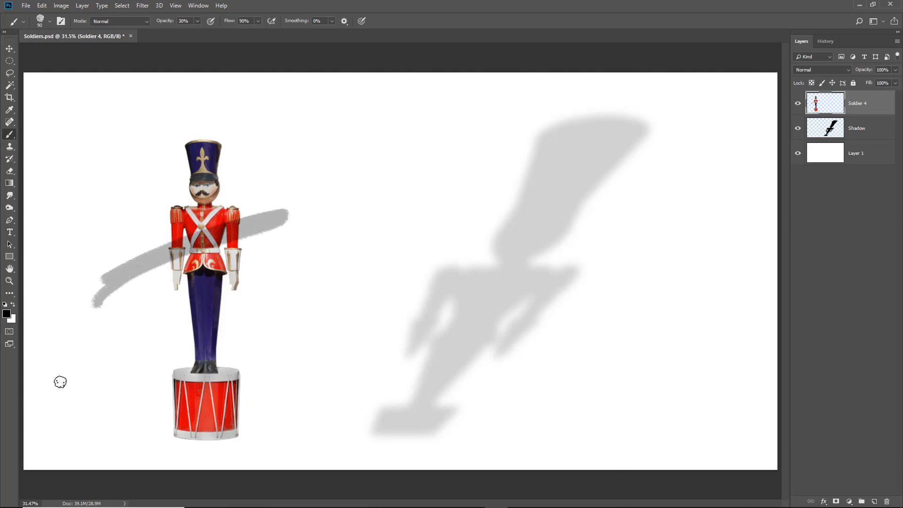
key("ctrl+z")
key("ctrl+z")
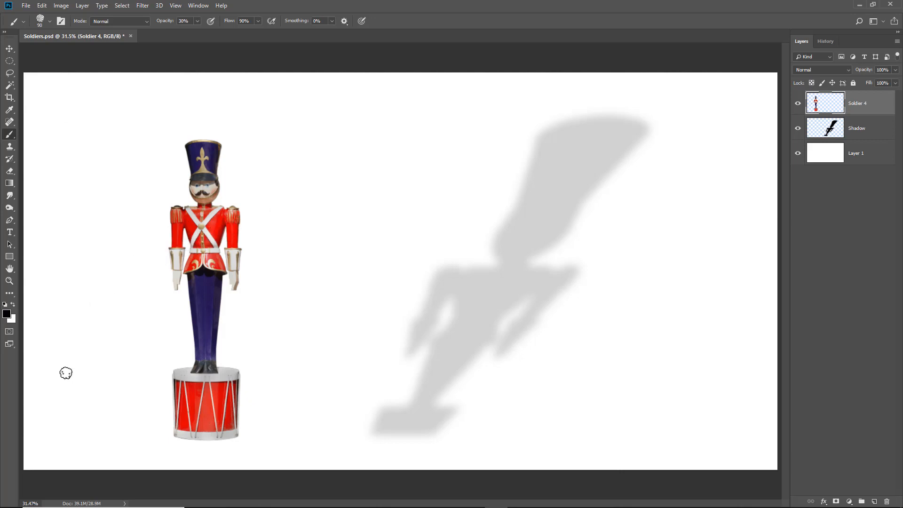
Set the Brush tool's opacity and flow to 100%
key("0")
key("shift+0")
Lock the position of the Soldier 4 layer and try to move the soldier
left_click(833, 84)
left_click(9, 49)
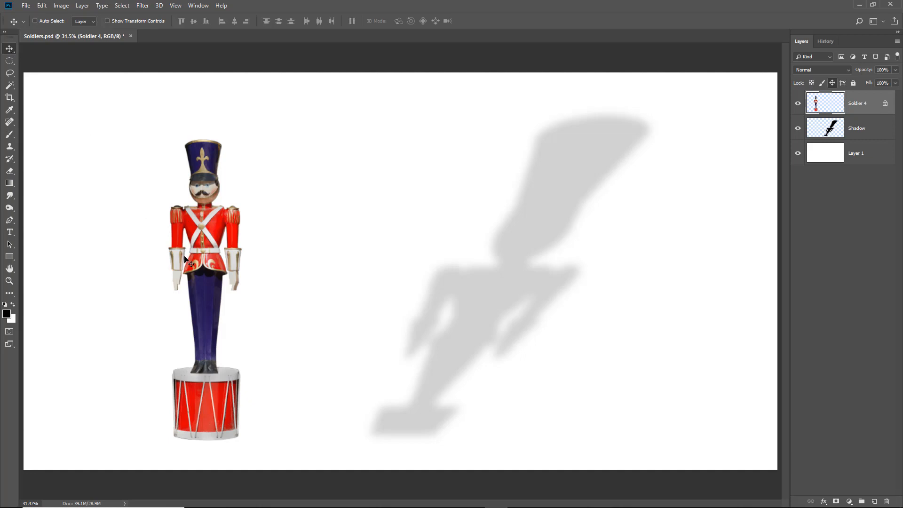
left_click(210, 250)
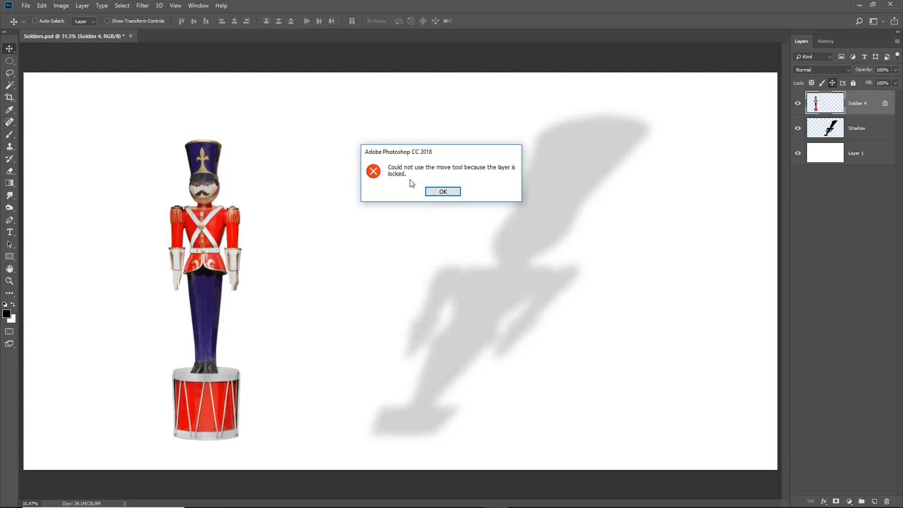
left_click(442, 192)
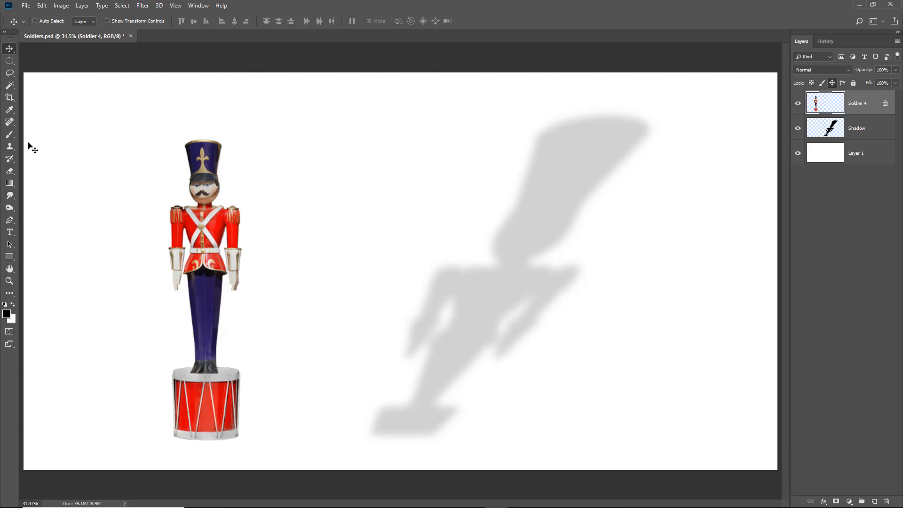
Paint black scribbles over the soldier's face and chest on the position-locked layer, and undo them
left_click(10, 135)
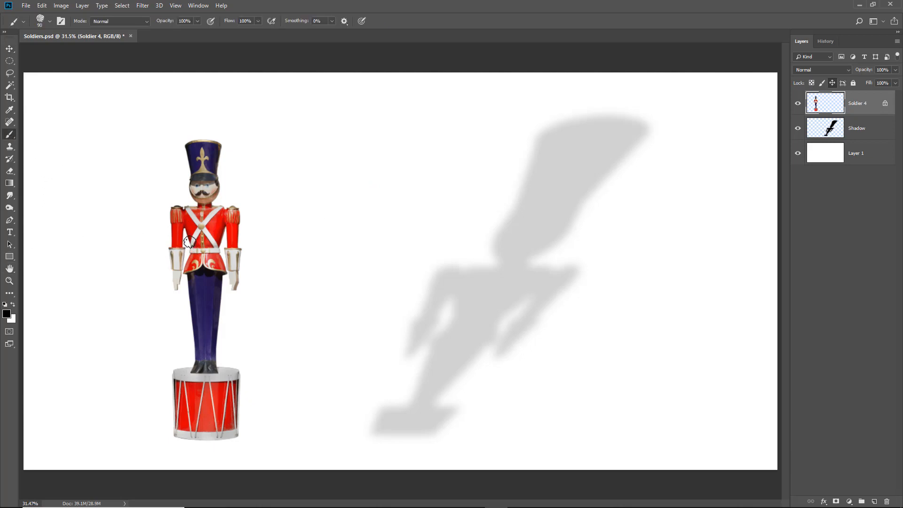
mouse_move(191, 245)
left_mouse_down()
mouse_move(240, 224)
mouse_move(176, 228)
mouse_move(230, 209)
mouse_move(211, 195)
mouse_move(225, 175)
left_mouse_up()
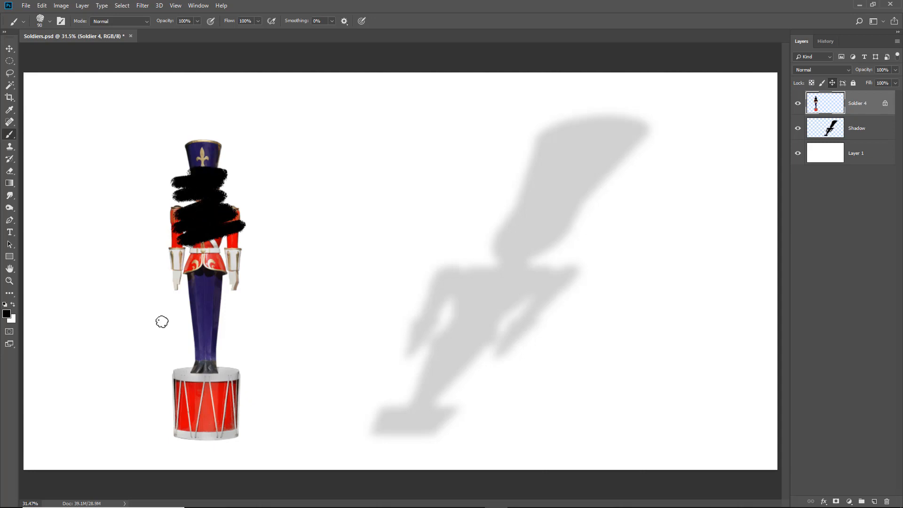
key("ctrl+alt+z")
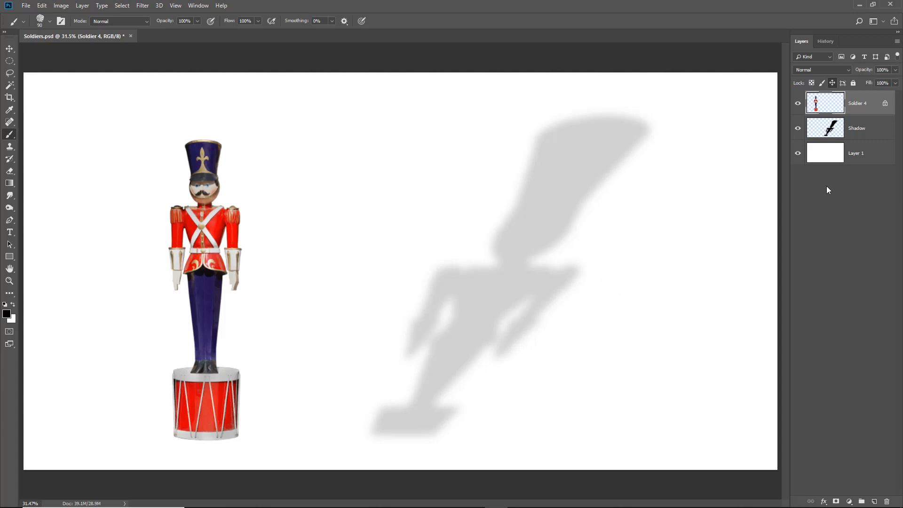
Replace the Soldier 4 layer's position lock with a full lock, try moving the soldier, and unlock the layer
left_click(831, 83)
left_click(853, 82)
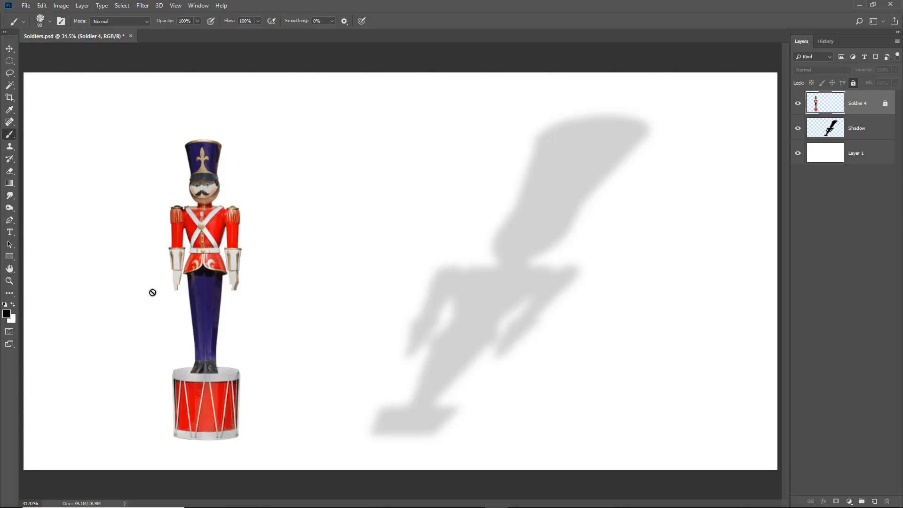
left_click(8, 49)
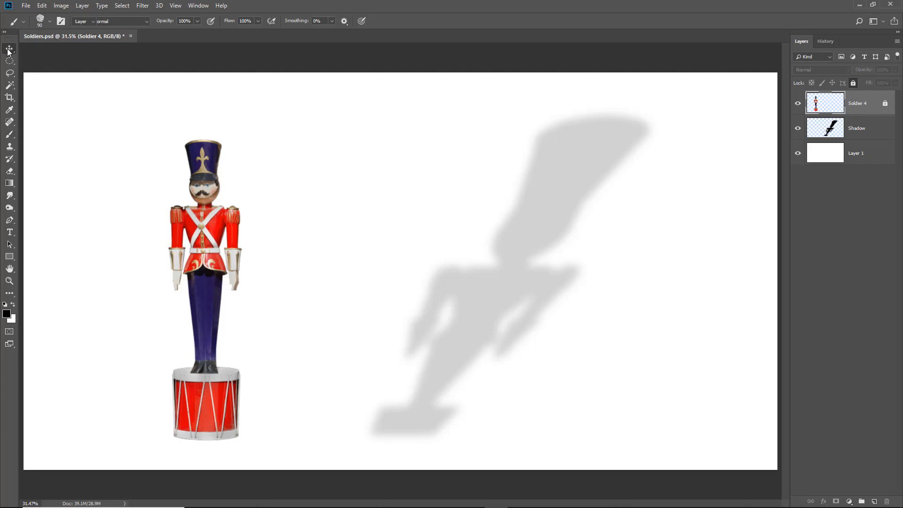
left_click_drag(163, 296, 268, 284)
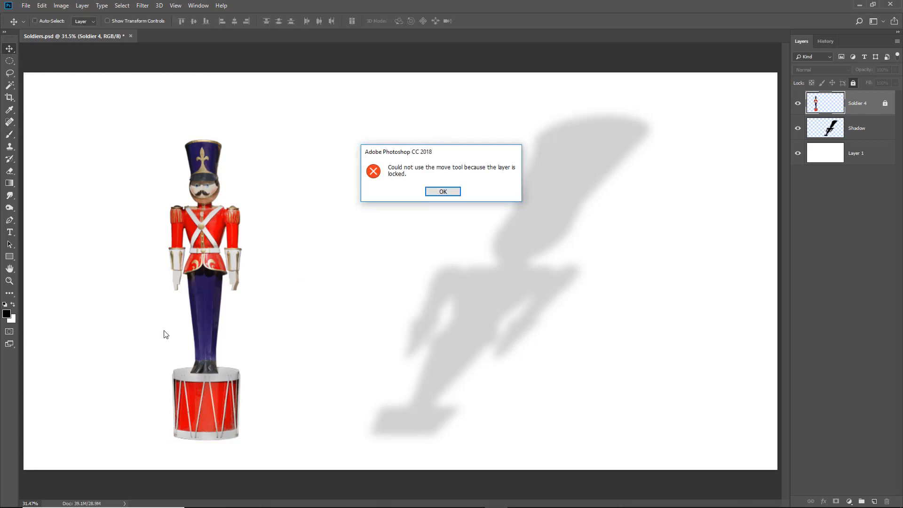
left_click(427, 192)
key("ctrl")
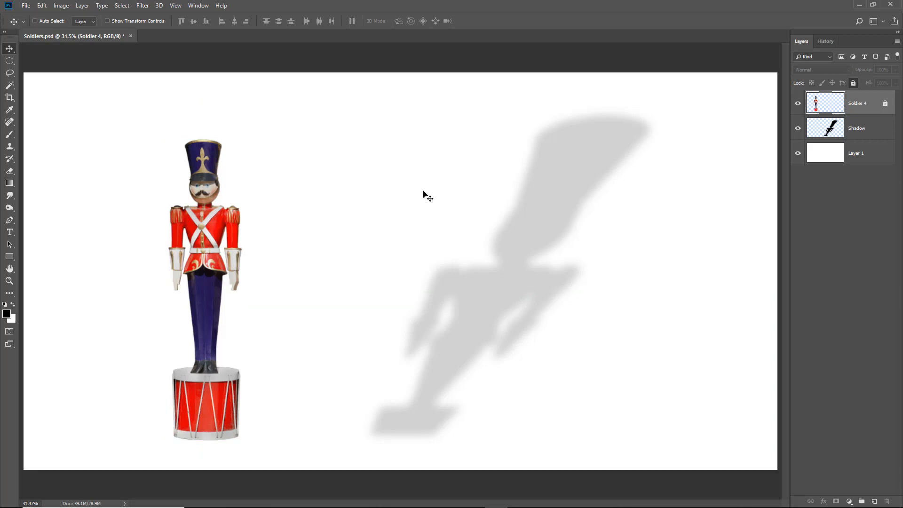
key("ctrl")
left_click(853, 83)
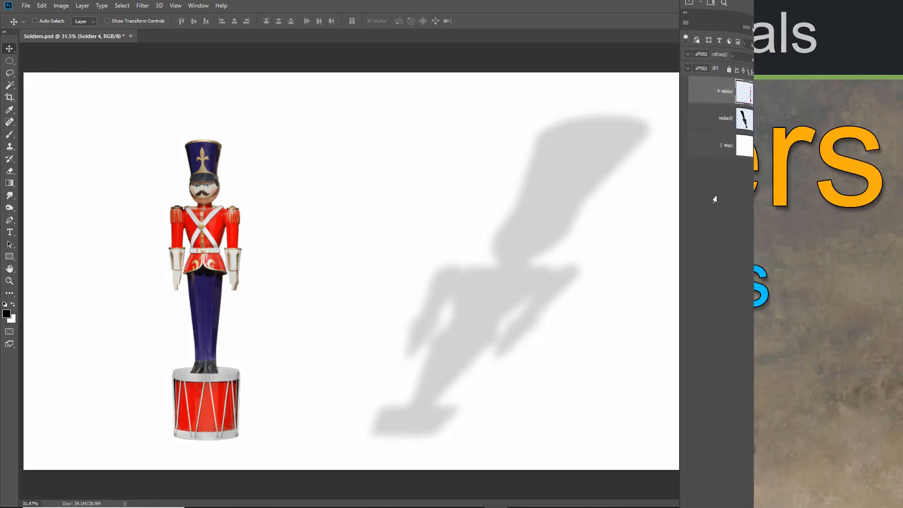